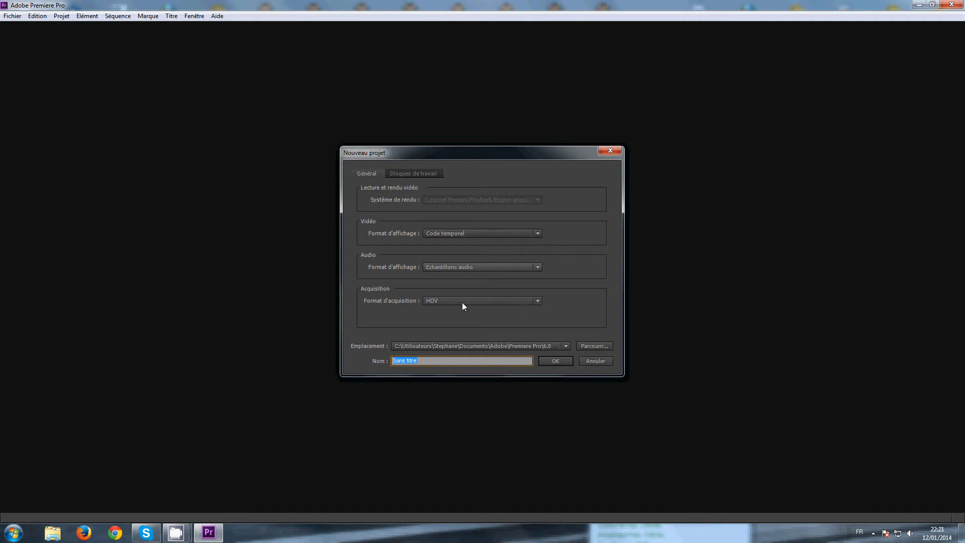
# Step: Create a project named test with HDV as the acquisition format, replacing the existing project of that name
pyautogui.click(536, 301)
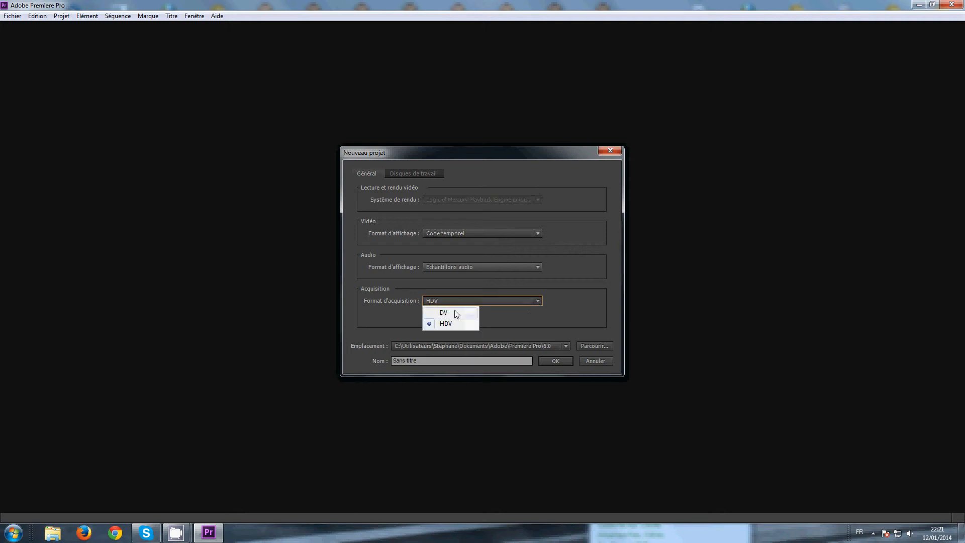
pyautogui.click(538, 302)
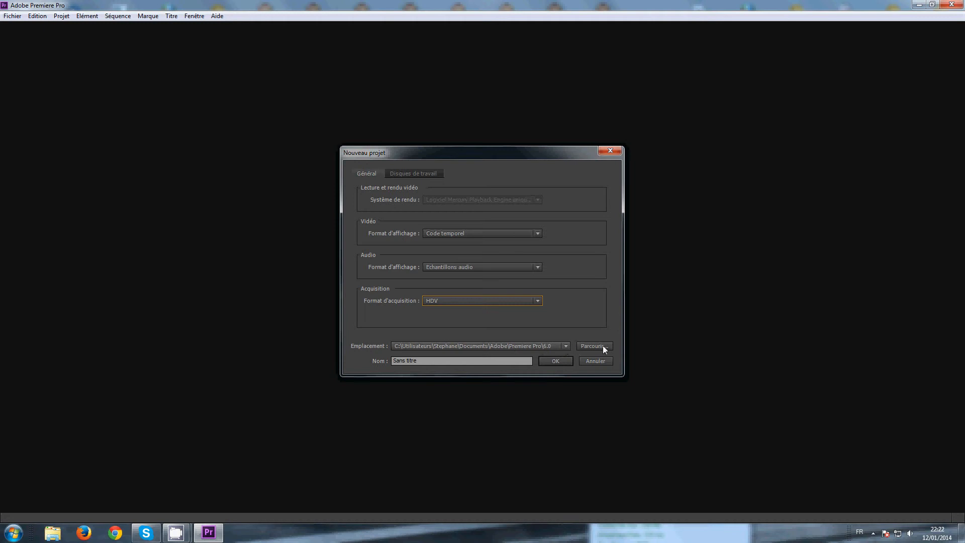
pyautogui.click(426, 361)
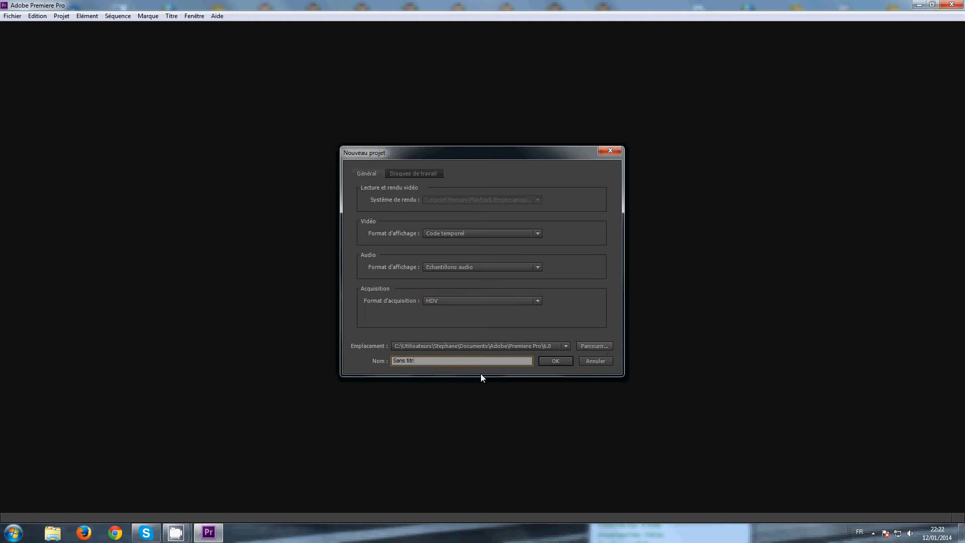
pyautogui.press('BackSpace')
pyautogui.press('BackSpace')
pyautogui.press('BackSpace')
pyautogui.press('BackSpace')
pyautogui.press('BackSpace')
pyautogui.press('BackSpace')
pyautogui.press('BackSpace')
pyautogui.press('BackSpace')
pyautogui.press('BackSpace')
pyautogui.click(545, 361)
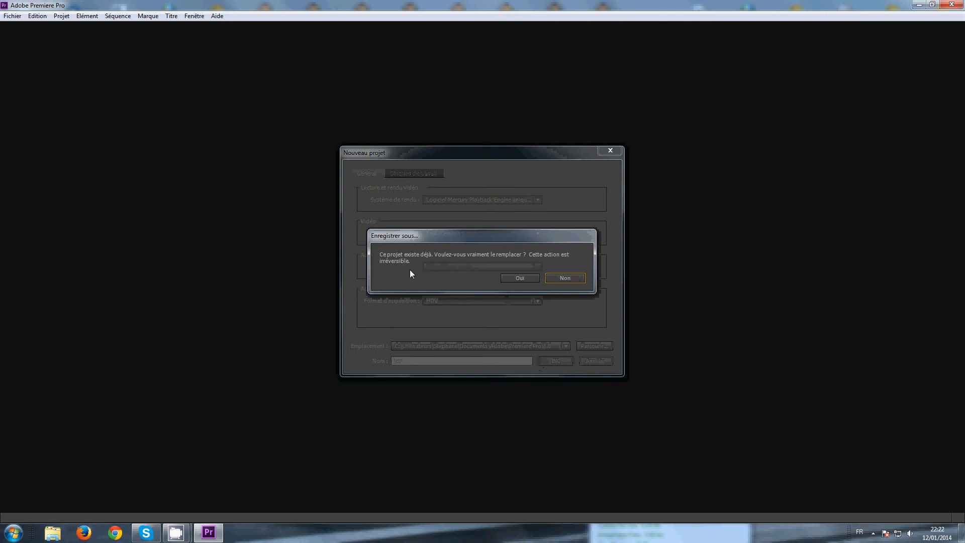
pyautogui.click(532, 279)
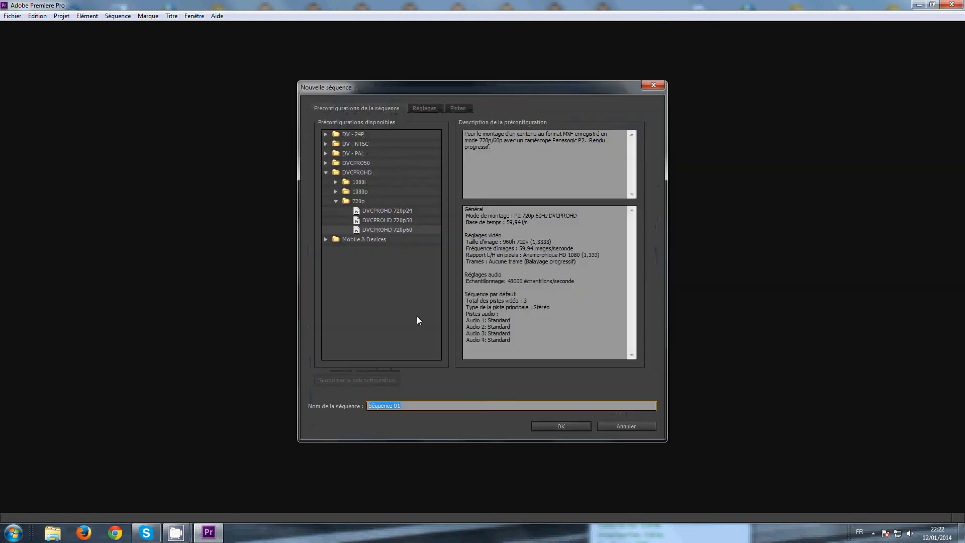
# Step: Create the first sequence from the DVCPROHD 720p60 preset, keeping the default sequence name
pyautogui.click(336, 201)
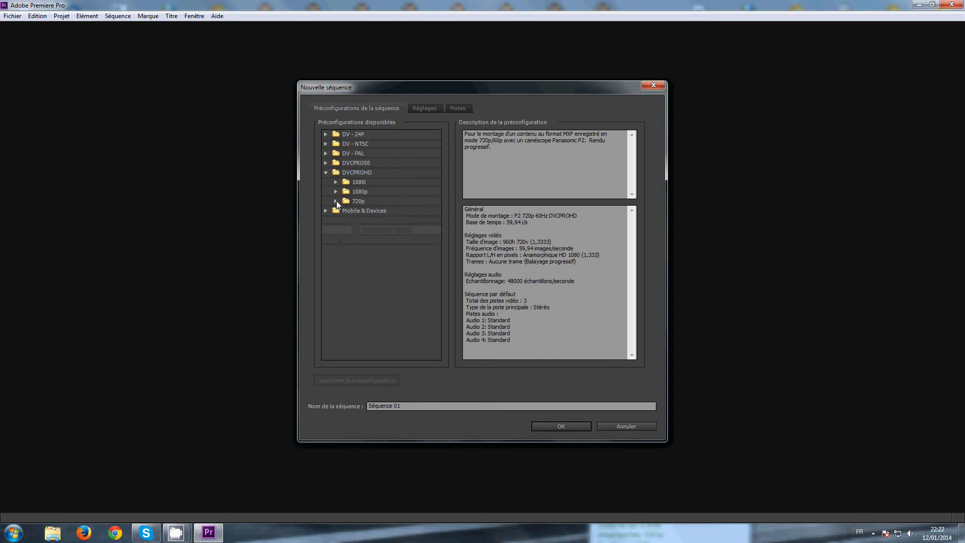
pyautogui.doubleClick(348, 202)
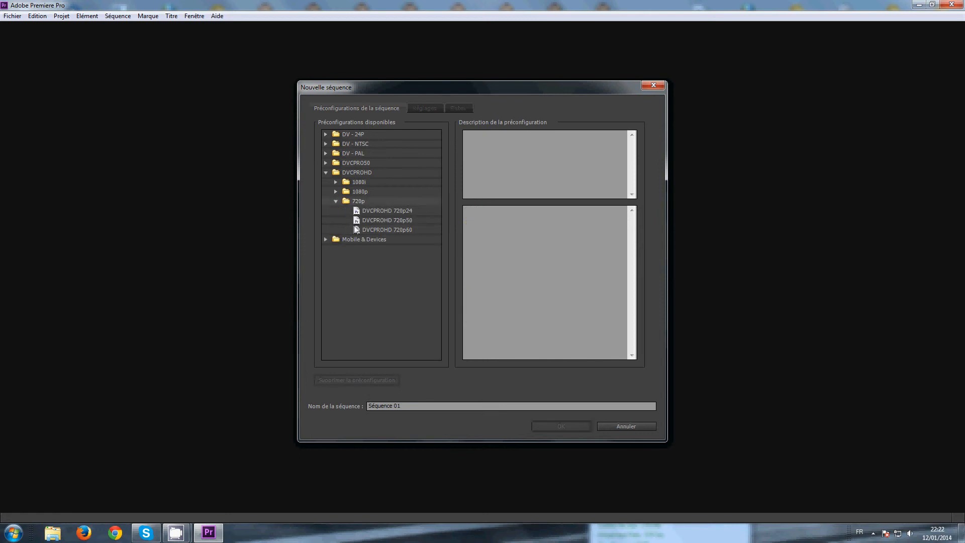
pyautogui.doubleClick(402, 229)
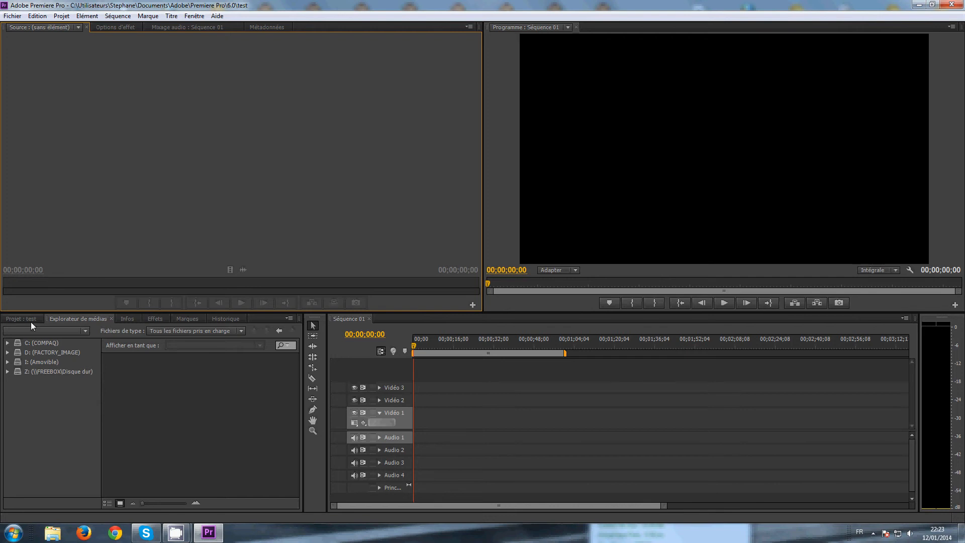
# Step: Browse drive C: to the "A test" folder and load the MINI0005 clip into the source monitor
pyautogui.click(85, 321)
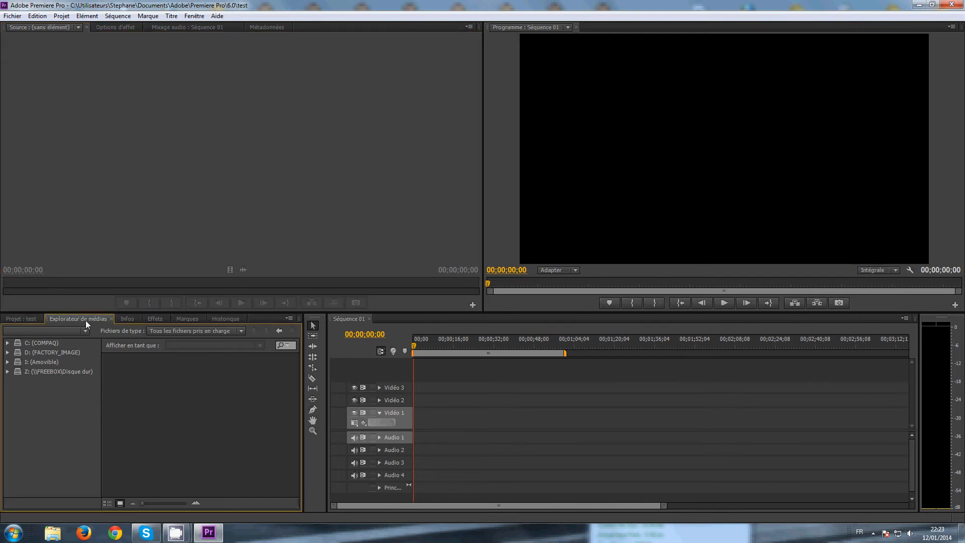
pyautogui.click(41, 344)
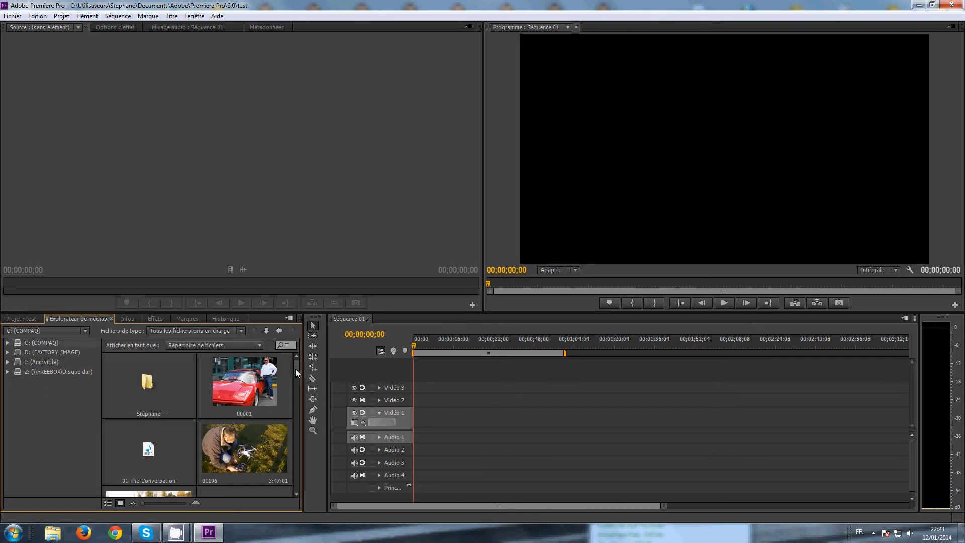
pyautogui.moveTo(295, 369); pyautogui.dragTo(297, 390)
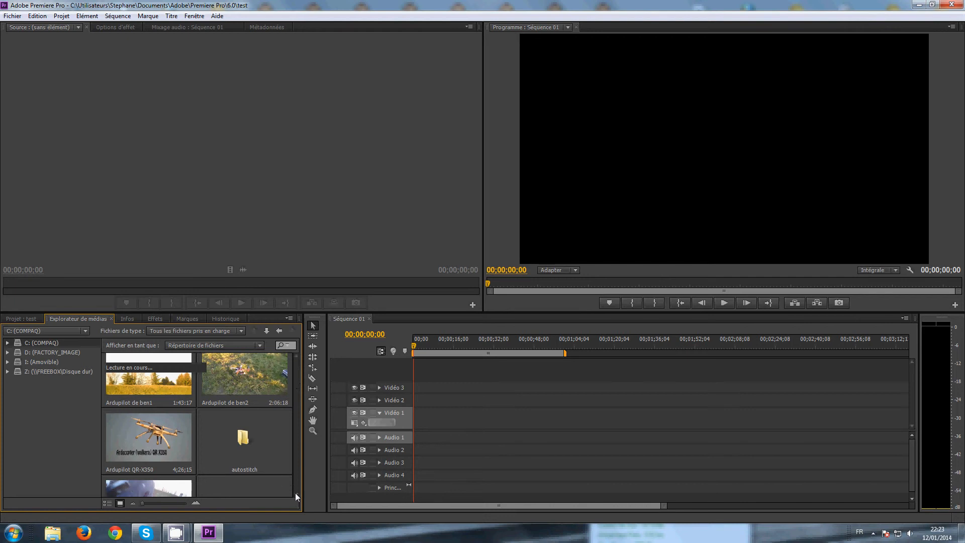
pyautogui.scroll(-5, 295, 493)
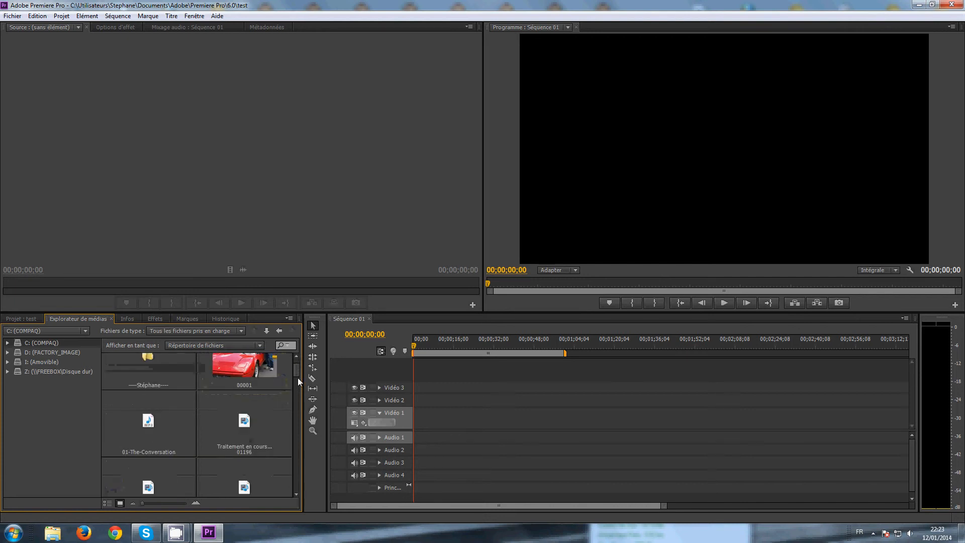
pyautogui.scroll(-2, 296, 377)
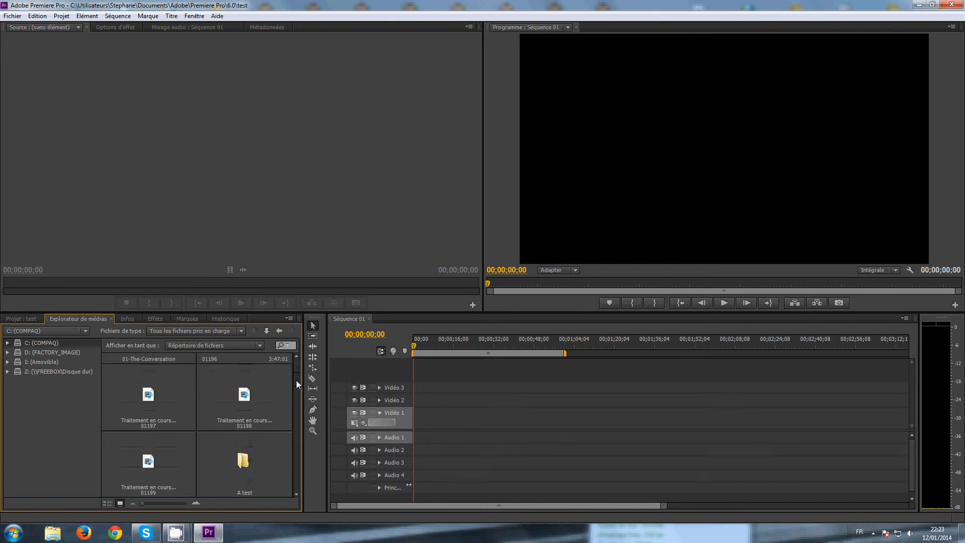
pyautogui.click(247, 464)
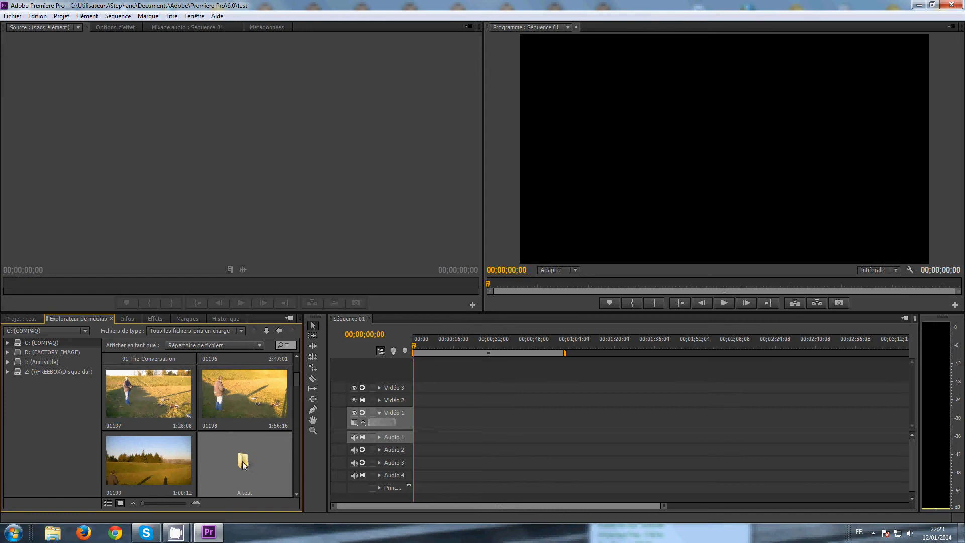
pyautogui.doubleClick(244, 463)
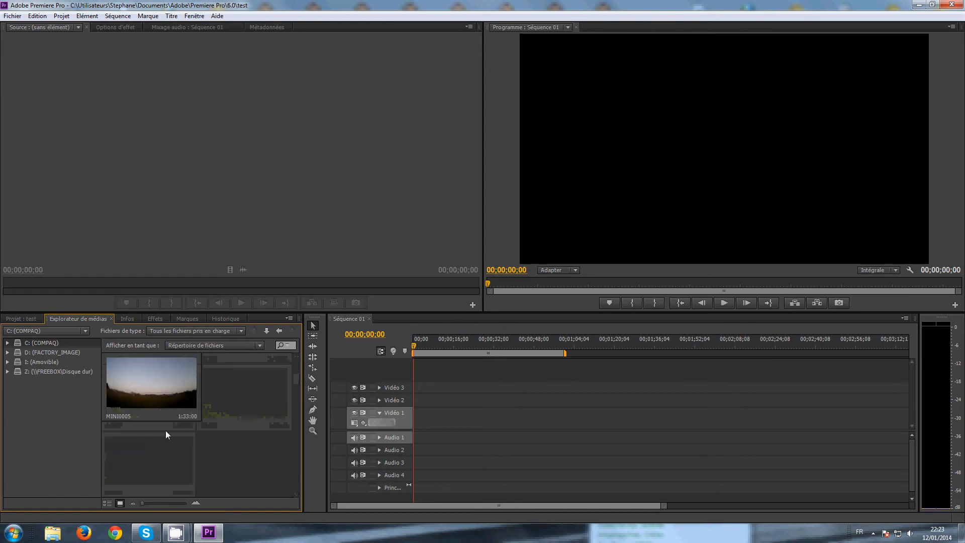
pyautogui.doubleClick(151, 388)
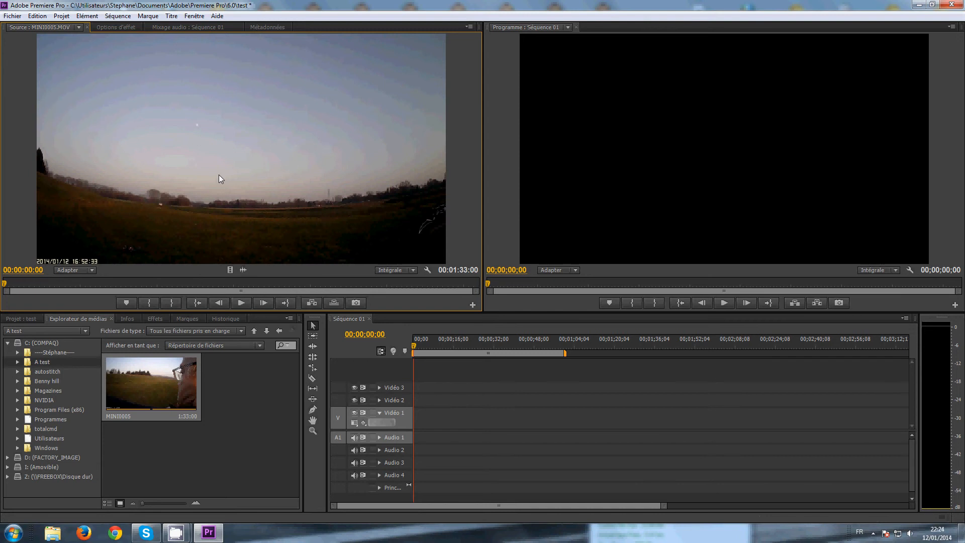
# Step: Play and step through the MINI0005 source clip, and mark its In point at 00:00:06:02
pyautogui.click(242, 302)
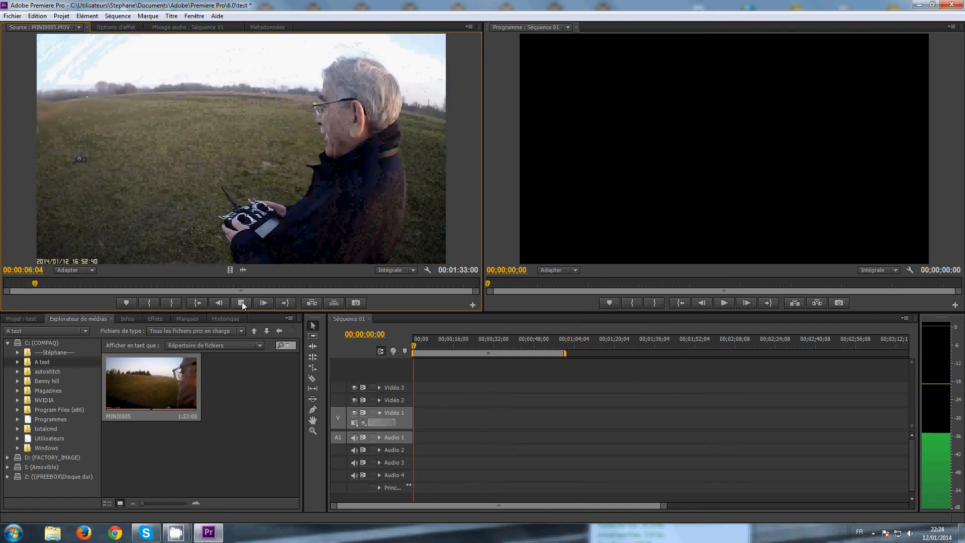
pyautogui.click(241, 302)
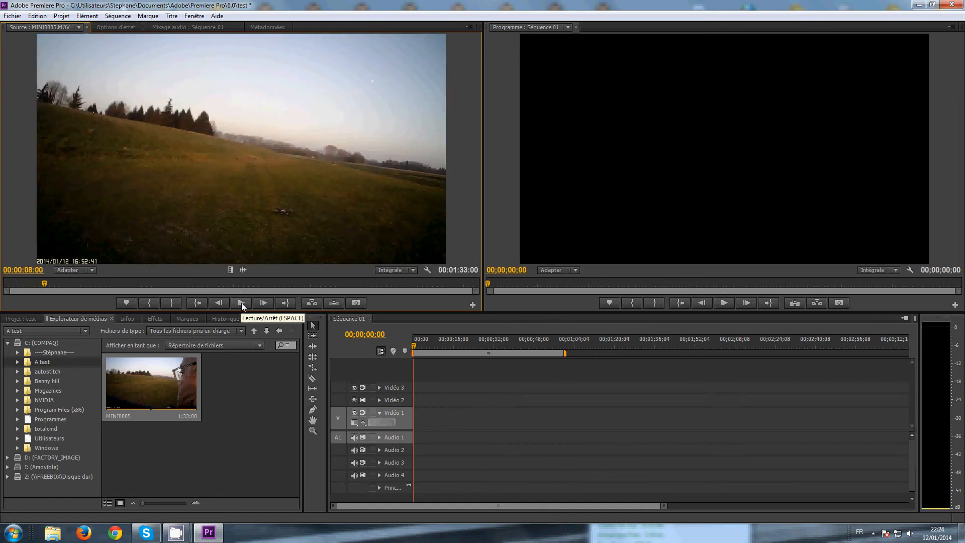
pyautogui.press('Left')
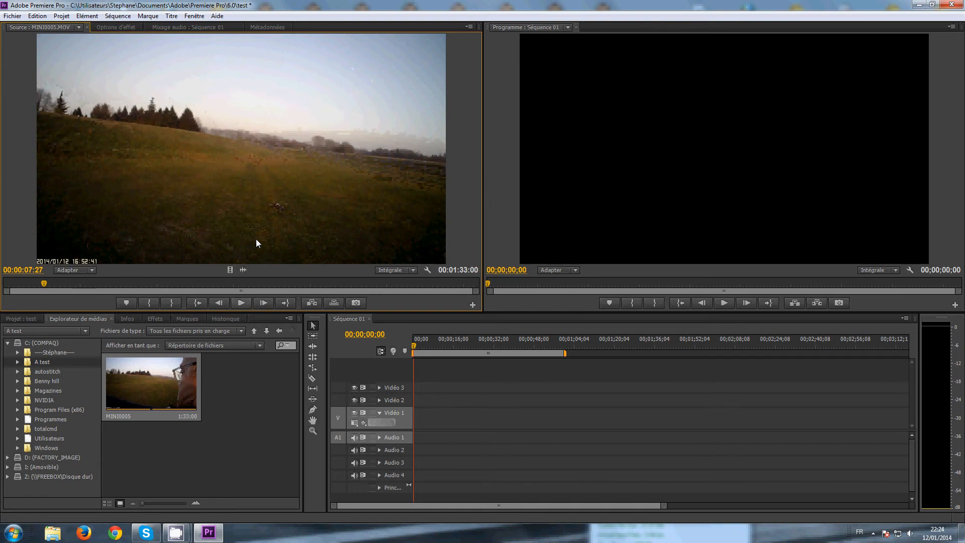
pyautogui.press('Left')
pyautogui.press('Left')
pyautogui.press('Left')
pyautogui.press('Left')
pyautogui.press('Left')
pyautogui.press('Left')
pyautogui.press('Left')
pyautogui.press('Left')
pyautogui.press('Left')
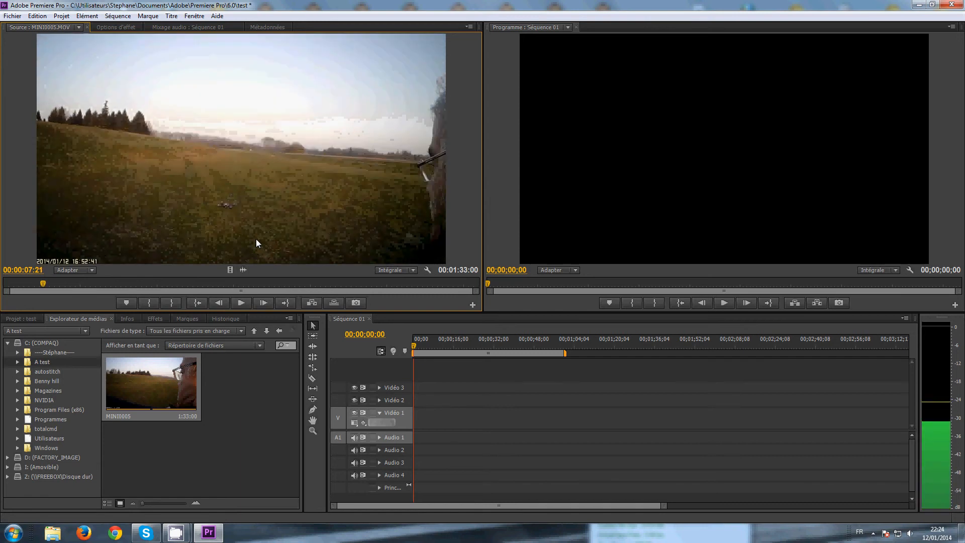
pyautogui.press('Left')
pyautogui.press('Left')
pyautogui.press('Left')
pyautogui.press('Left')
pyautogui.press('Left')
pyautogui.press('Left')
pyautogui.press('Left')
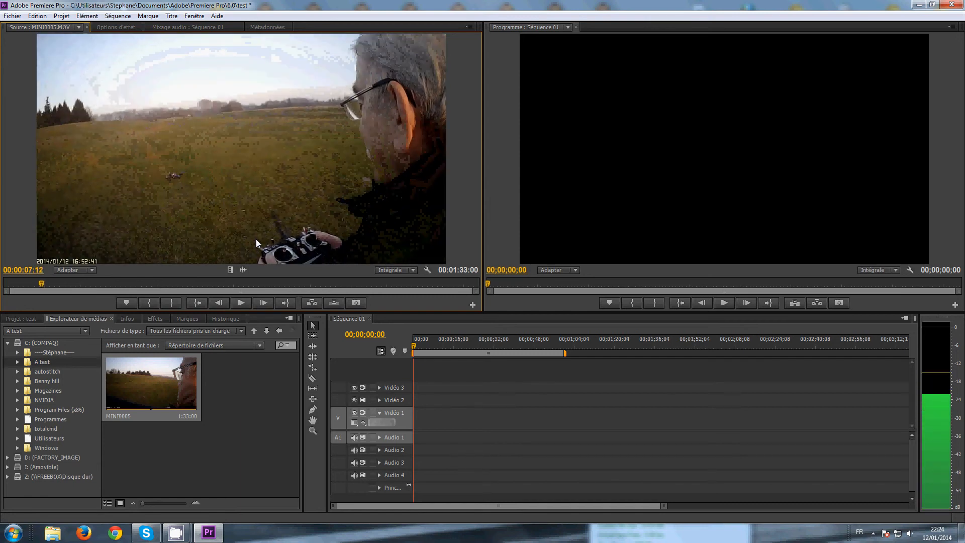
pyautogui.press('Left')
pyautogui.press('Left')
pyautogui.press('Left')
pyautogui.press('Left')
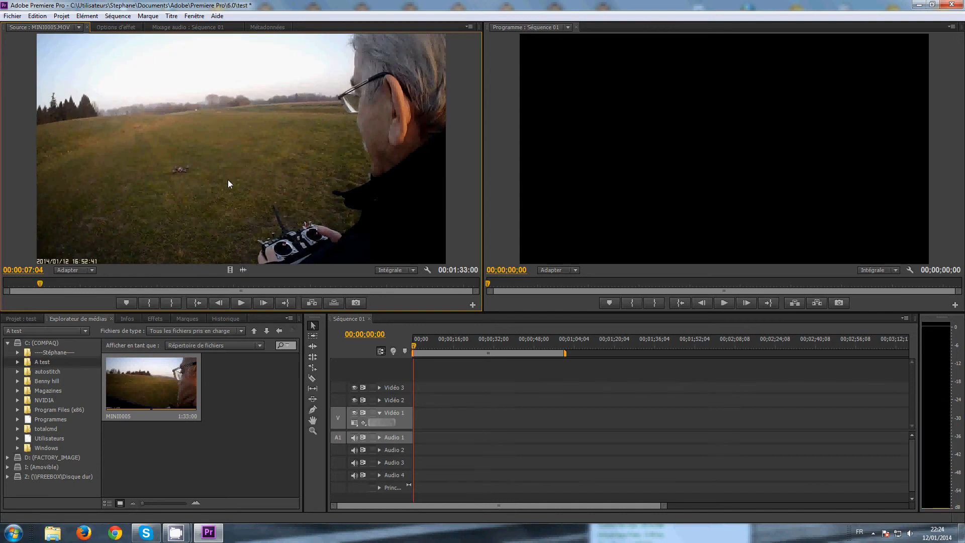
pyautogui.press('Left')
pyautogui.press('Left')
pyautogui.press('Left')
pyautogui.press('Left')
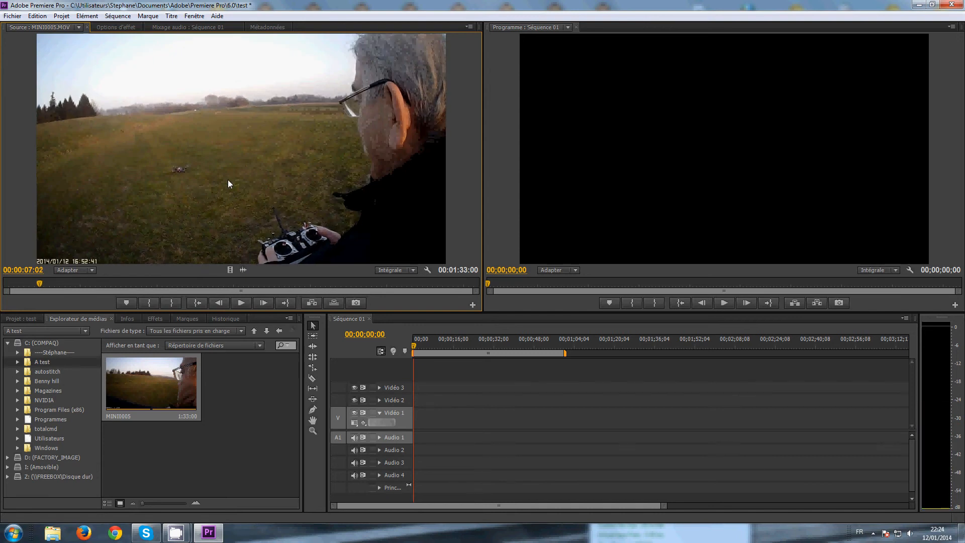
pyautogui.press('Right')
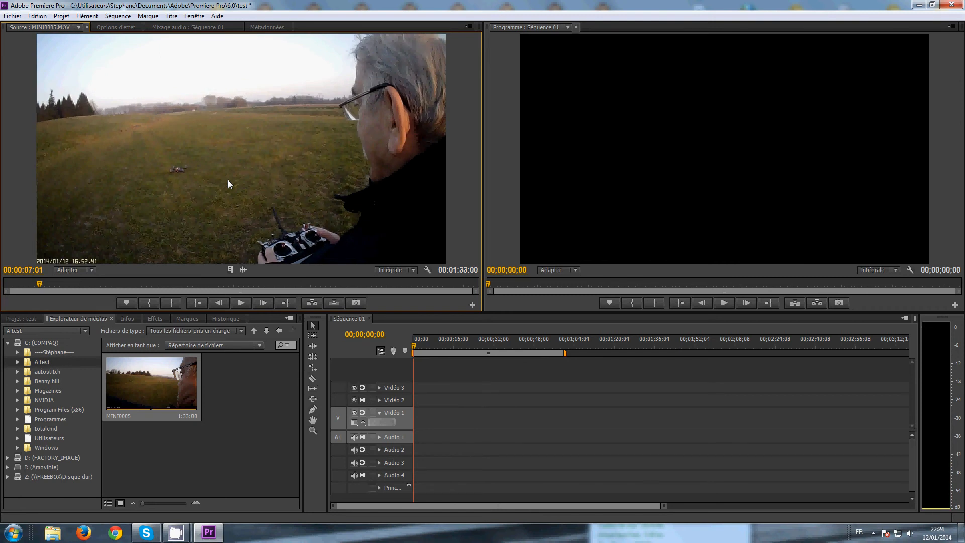
pyautogui.press('Left')
pyautogui.press('Left')
pyautogui.press('Left')
pyautogui.press('Left')
pyautogui.press('Left')
pyautogui.press('Left')
pyautogui.press('Left')
pyautogui.press('Left')
pyautogui.press('Left')
pyautogui.press('Left')
pyautogui.press('Left')
pyautogui.press('Left')
pyautogui.press('Left')
pyautogui.press('Left')
pyautogui.press('Left')
pyautogui.press('Left')
pyautogui.press('Left')
pyautogui.press('Left')
pyautogui.press('Left')
pyautogui.press('Left')
pyautogui.press('Left')
pyautogui.press('Left')
pyautogui.press('Left')
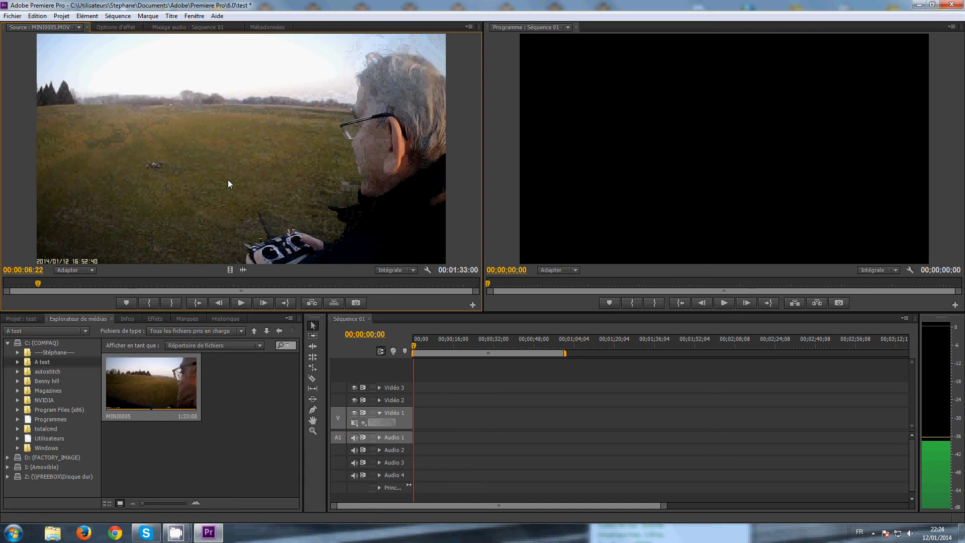
pyautogui.press('Left')
pyautogui.press('Left')
pyautogui.press('Left')
pyautogui.press('Left')
pyautogui.press('Left')
pyautogui.press('Left')
pyautogui.press('Left')
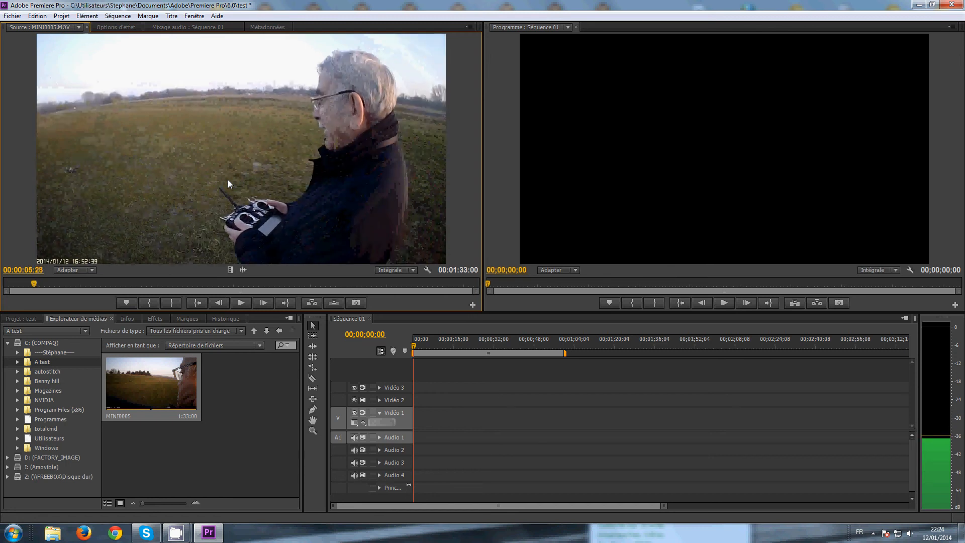
pyautogui.press('Right')
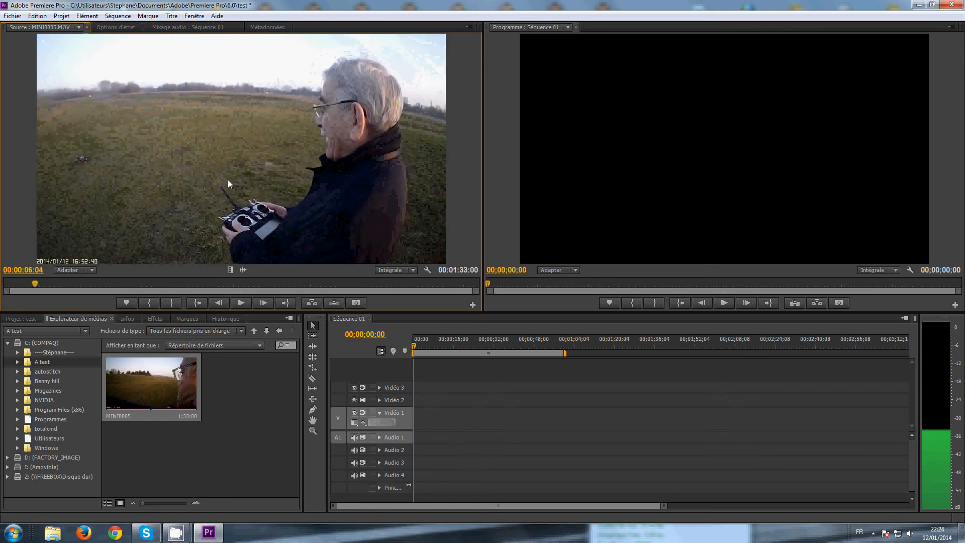
pyautogui.click(150, 302)
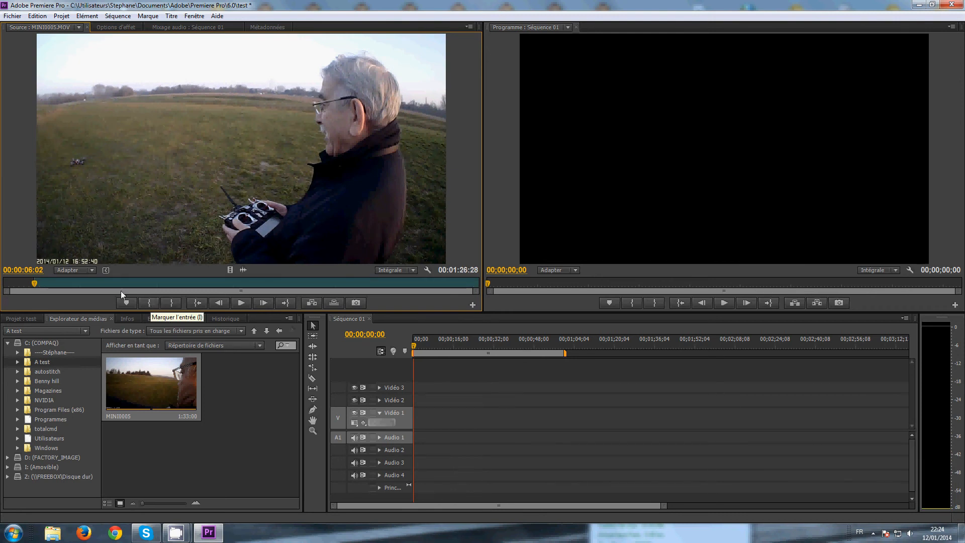
# Step: Play the source clip onward, step back frame by frame, and mark the Out point at 00:00:11:02
pyautogui.click(241, 304)
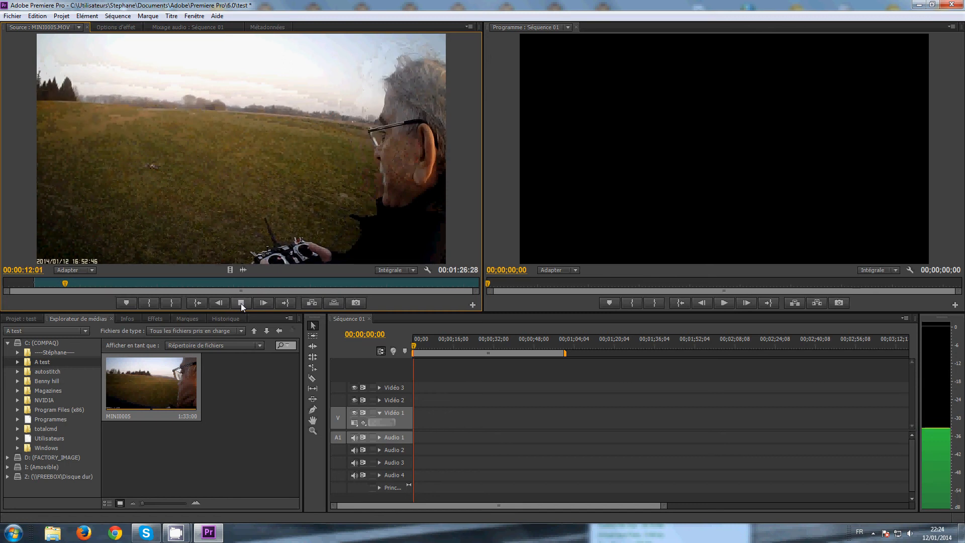
pyautogui.click(240, 303)
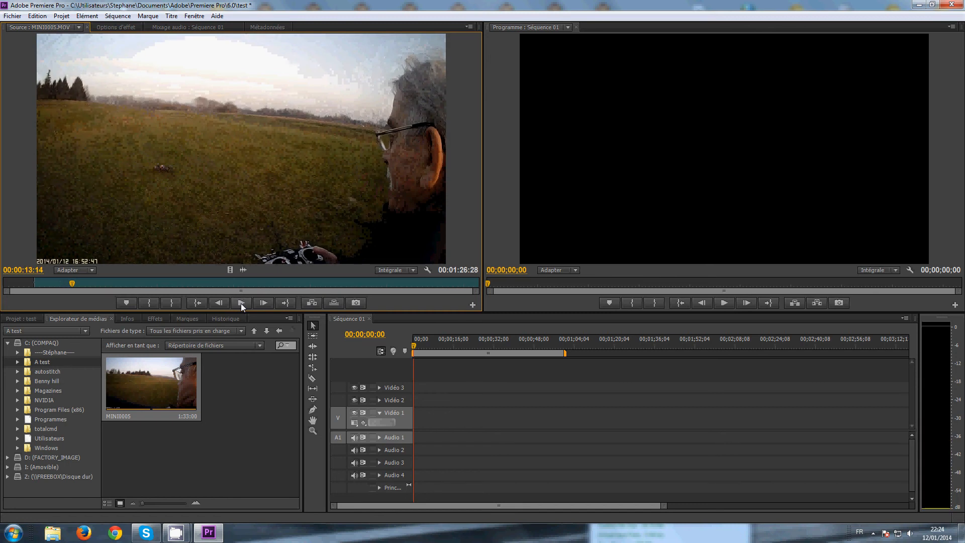
pyautogui.press('Left')
pyautogui.press('Left')
pyautogui.press('Left')
pyautogui.press('Left')
pyautogui.press('Left')
pyautogui.press('Left')
pyautogui.press('Left')
pyautogui.press('Left')
pyautogui.press('Left')
pyautogui.press('Left')
pyautogui.press('Left')
pyautogui.press('Left')
pyautogui.press('Left')
pyautogui.press('Left')
pyautogui.press('Left')
pyautogui.press('Left')
pyautogui.press('Left')
pyautogui.press('Left')
pyautogui.press('Left')
pyautogui.press('Left')
pyautogui.press('Left')
pyautogui.press('Left')
pyautogui.press('Left')
pyautogui.press('Left')
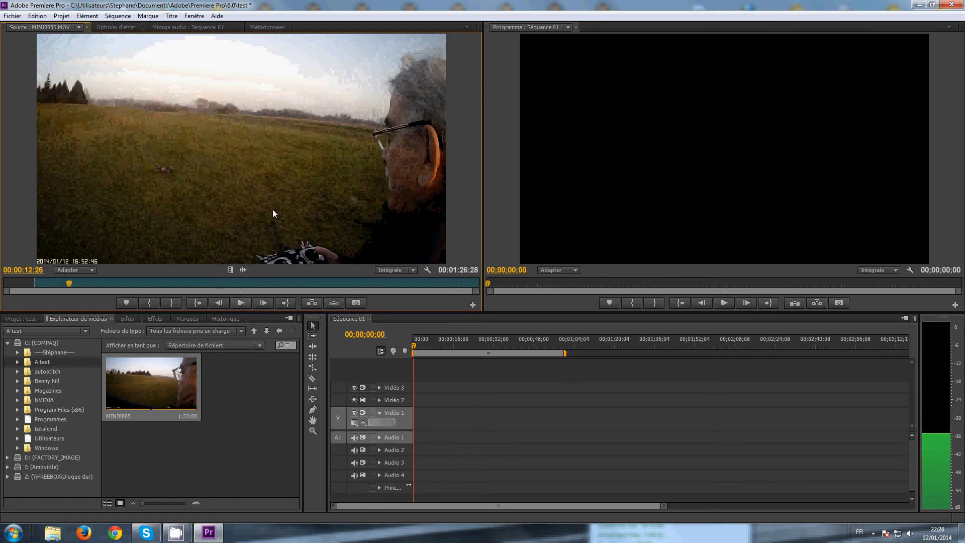
pyautogui.press('Left')
pyautogui.press('Left')
pyautogui.press('Left')
pyautogui.press('Left')
pyautogui.press('Left')
pyautogui.press('Left')
pyautogui.press('Left')
pyautogui.press('Left')
pyautogui.press('Left')
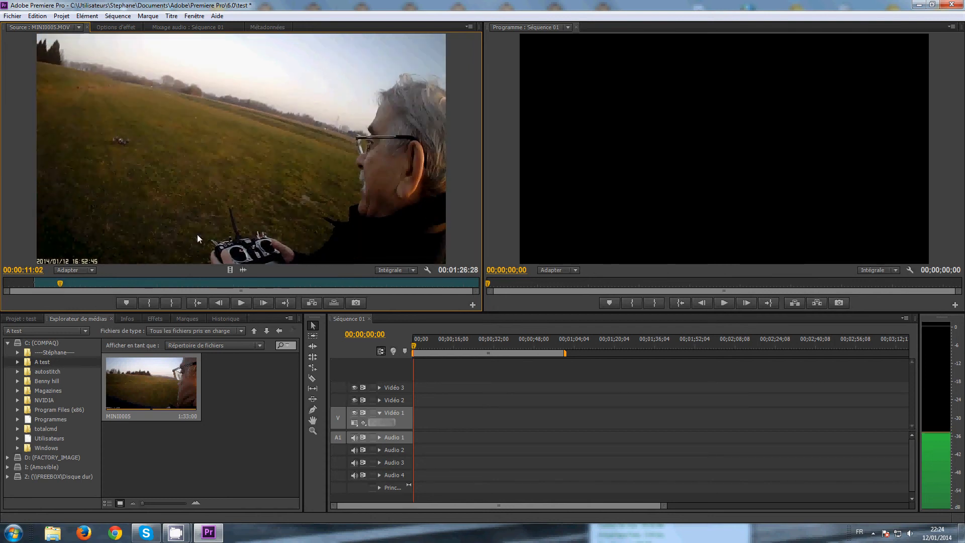
pyautogui.click(172, 303)
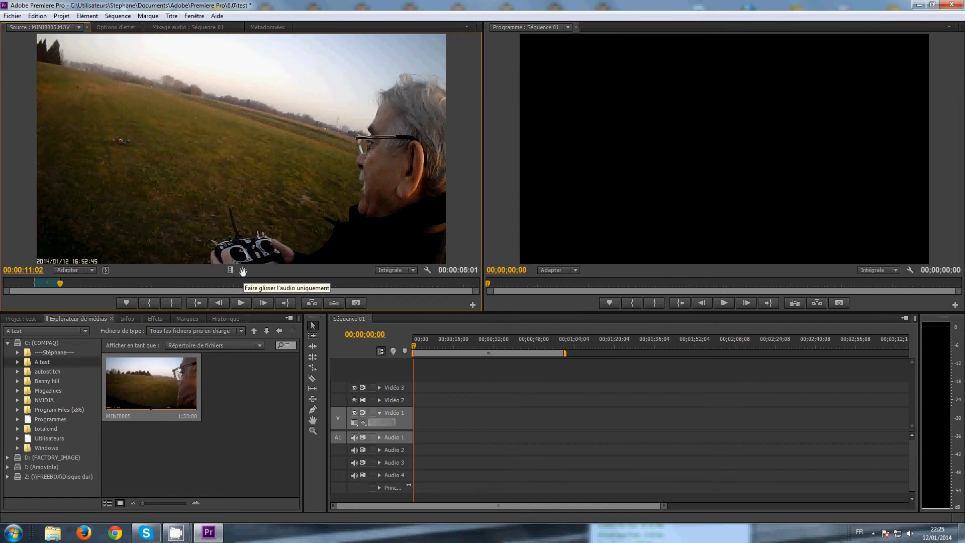
# Step: Place the marked excerpt's video on Video 1 and its audio on Audio 1 at the sequence start, changing the sequence settings to match the clip
pyautogui.moveTo(230, 270); pyautogui.dragTo(234, 287)
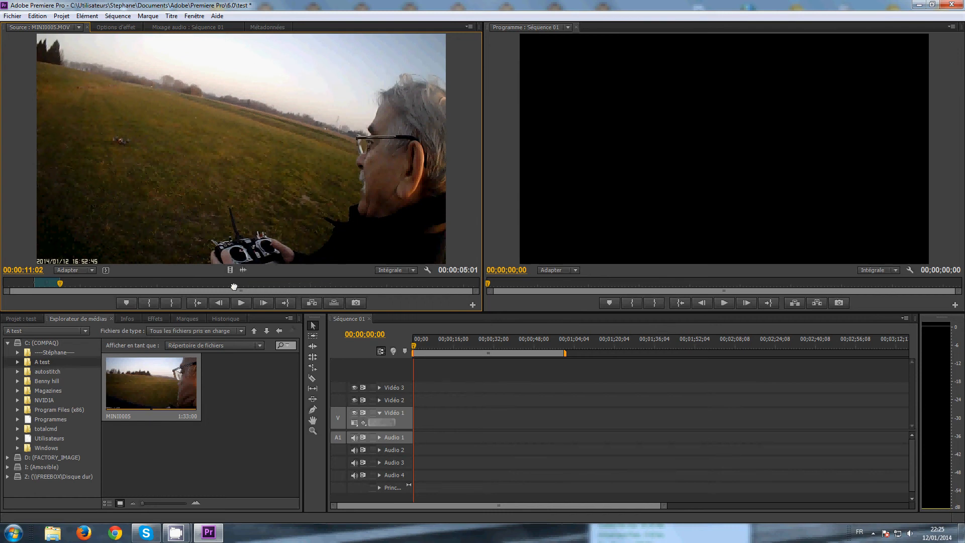
pyautogui.moveTo(327, 342); pyautogui.dragTo(416, 417)
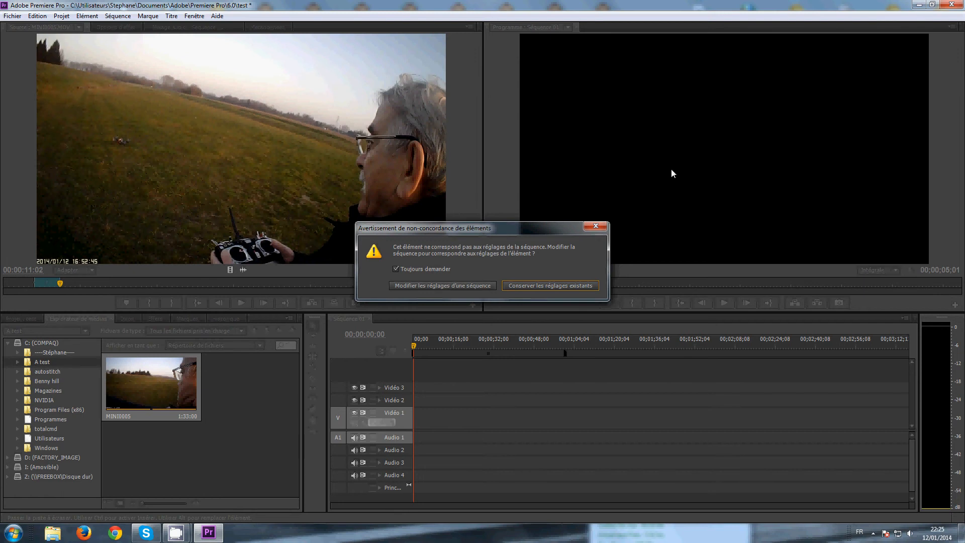
pyautogui.click(425, 288)
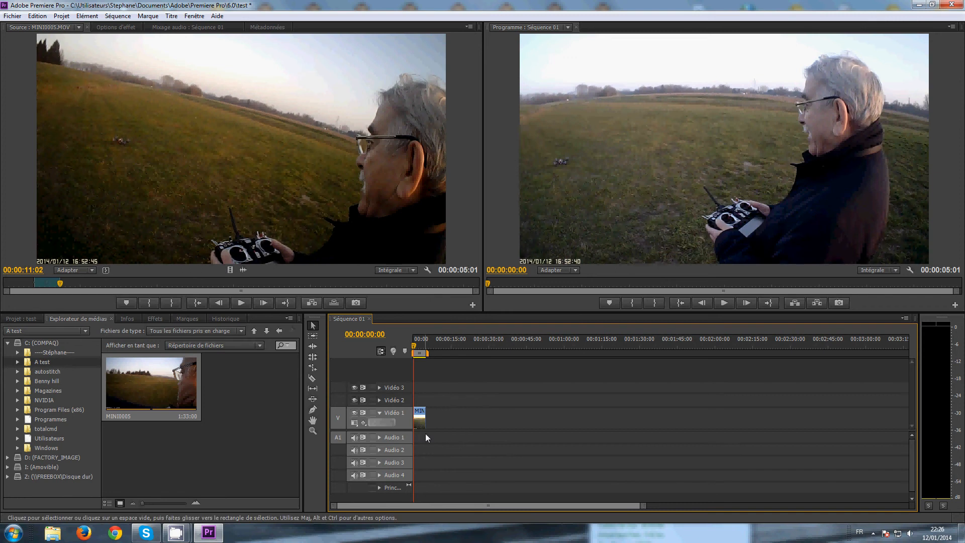
pyautogui.click(243, 276)
pyautogui.moveTo(243, 277); pyautogui.dragTo(419, 443)
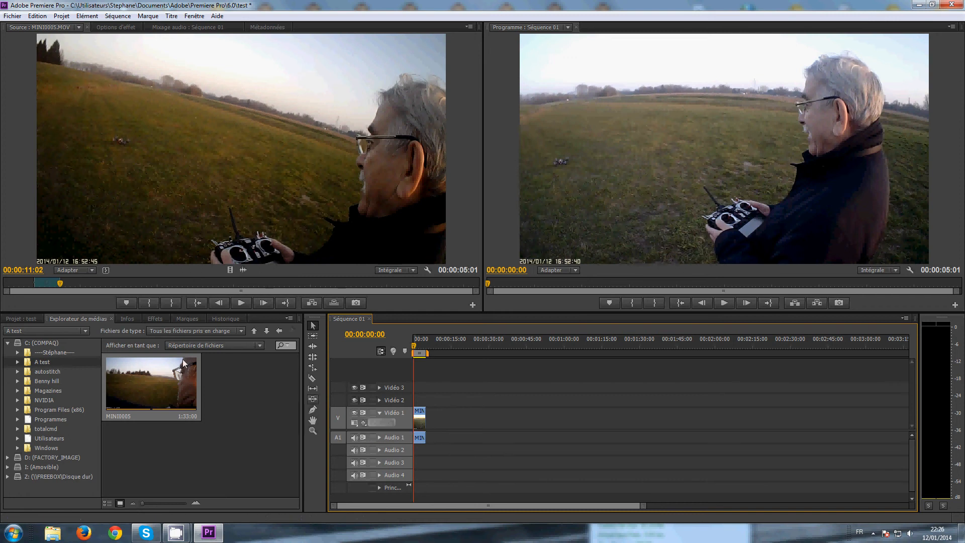
# Step: Play and scrub further through the MINI0005 source clip, step back frame by frame, and mark a new In point at 00:01:10:13
pyautogui.click(241, 303)
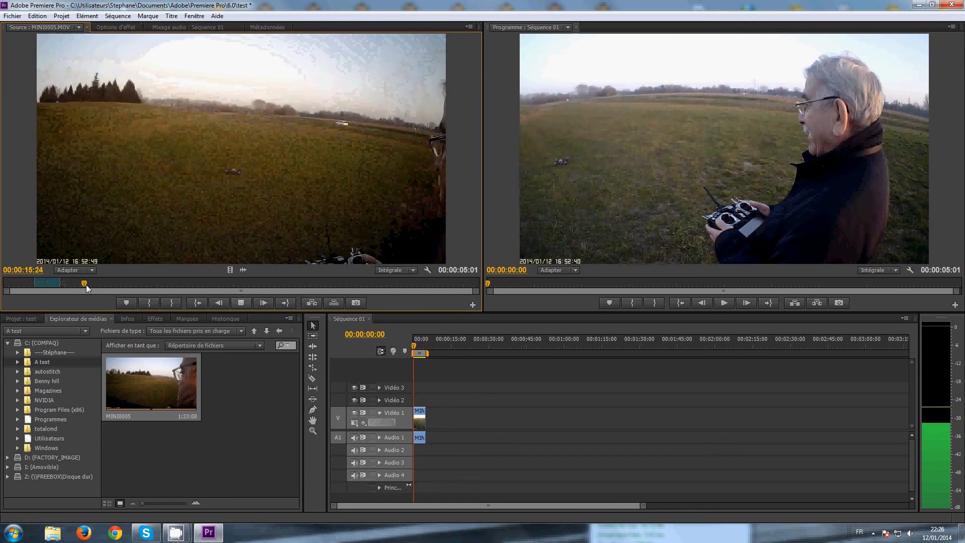
pyautogui.click(239, 302)
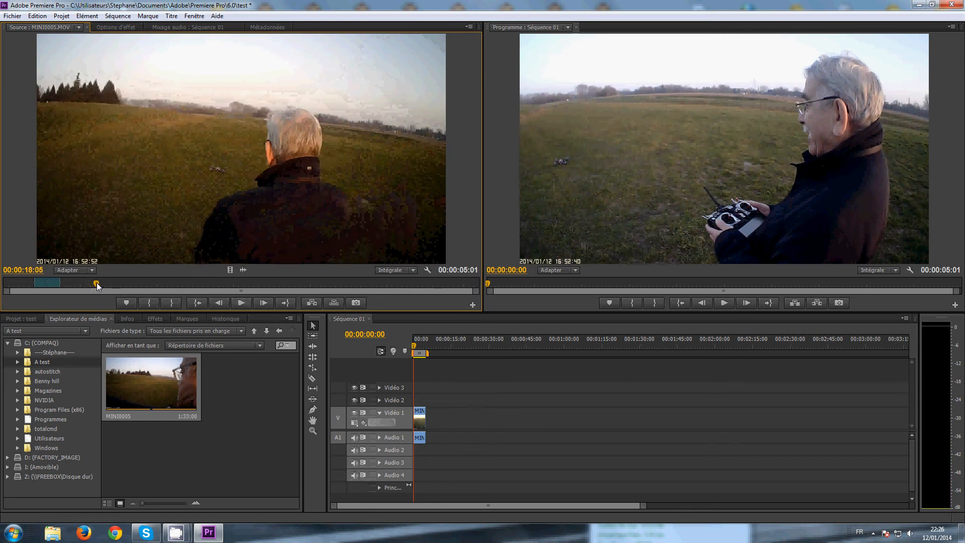
pyautogui.moveTo(97, 282); pyautogui.dragTo(364, 291)
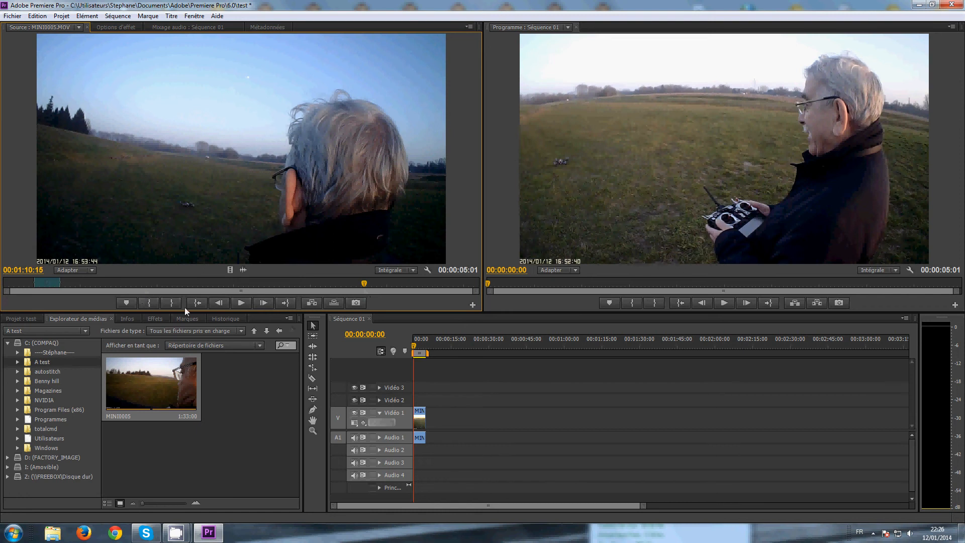
pyautogui.click(240, 304)
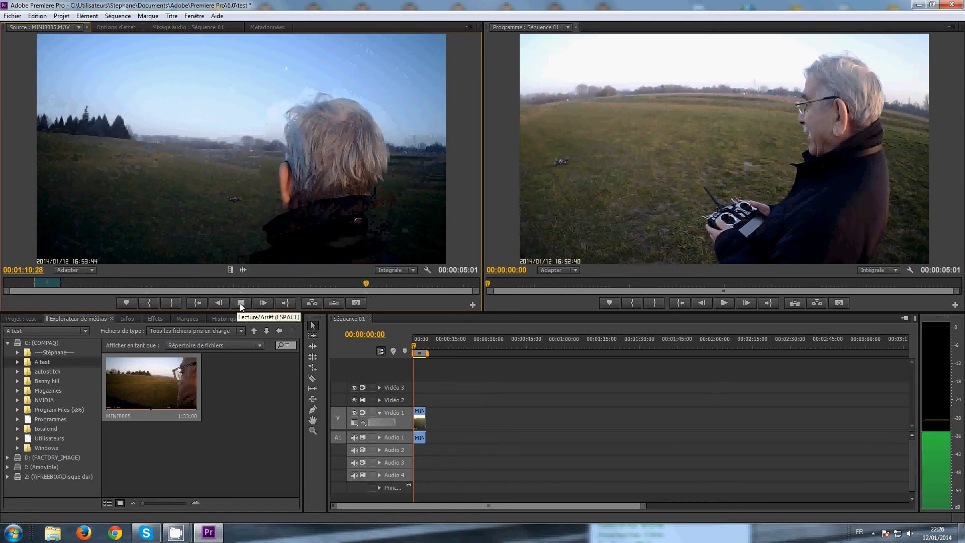
pyautogui.click(240, 303)
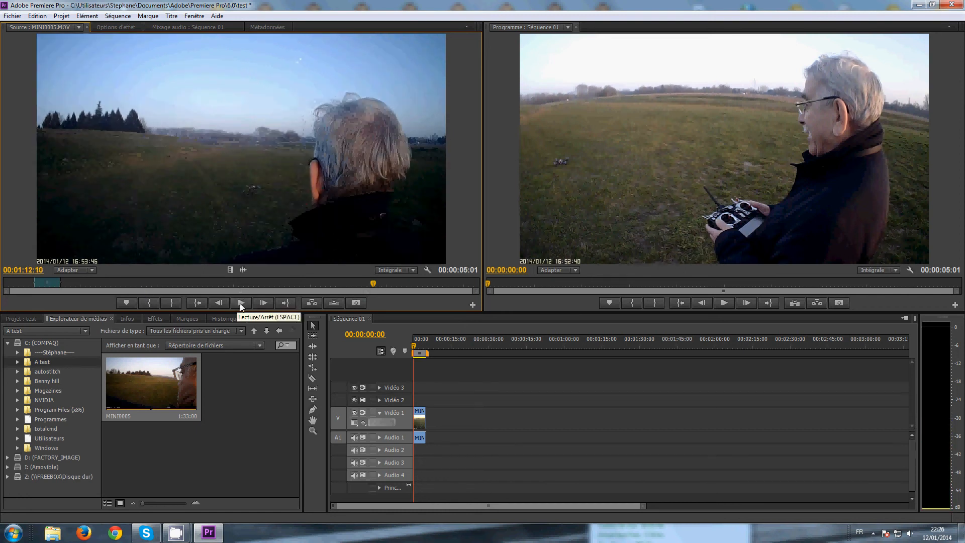
pyautogui.press('Right')
pyautogui.press('Right')
pyautogui.press('Right')
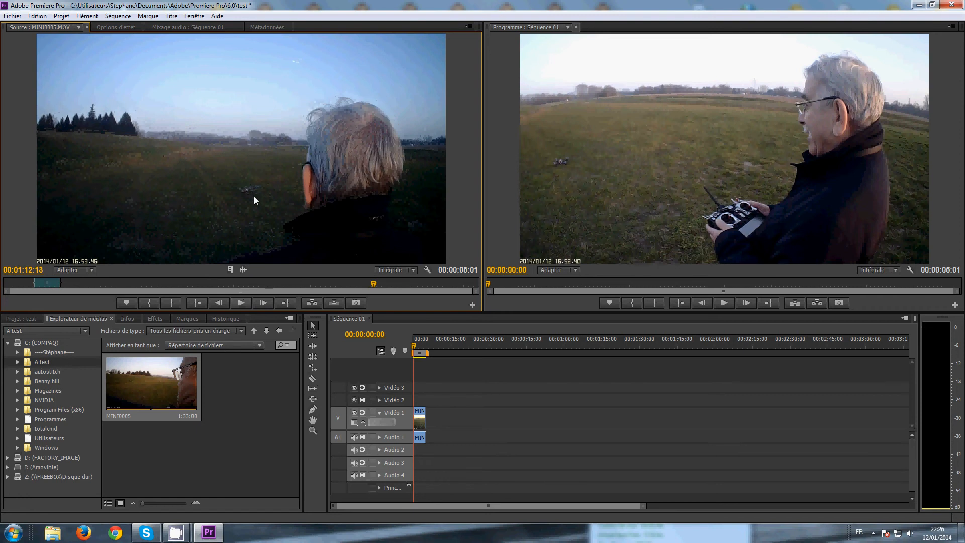
pyautogui.press('Left')
pyautogui.press('Left')
pyautogui.press('Left')
pyautogui.press('Left')
pyautogui.press('Left')
pyautogui.press('Left')
pyautogui.press('Left')
pyautogui.press('Left')
pyautogui.press('Left')
pyautogui.press('Left')
pyautogui.press('Left')
pyautogui.press('Left')
pyautogui.press('Left')
pyautogui.press('Left')
pyautogui.press('Left')
pyautogui.press('Left')
pyautogui.press('Left')
pyautogui.press('Left')
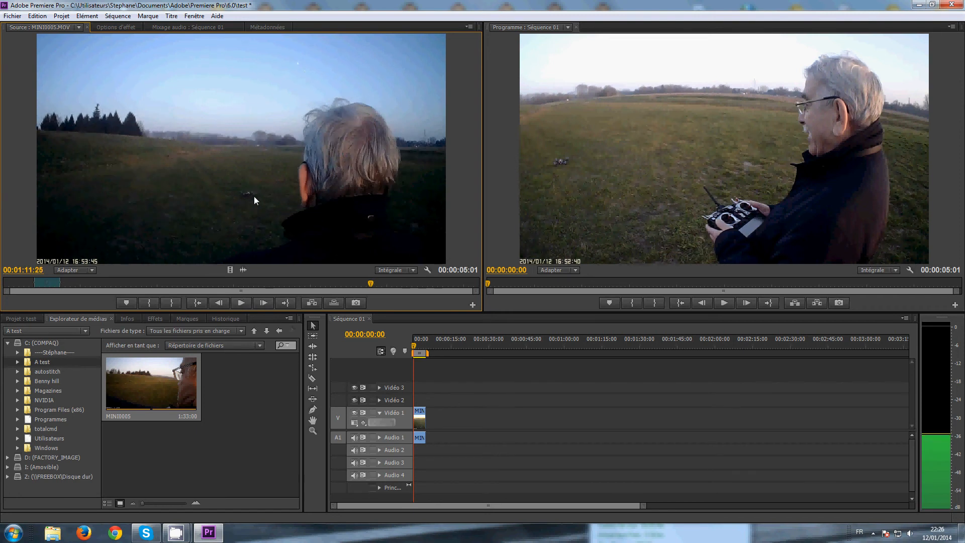
pyautogui.press('Left')
pyautogui.press('Left')
pyautogui.press('Left')
pyautogui.press('Left')
pyautogui.press('Left')
pyautogui.press('Left')
pyautogui.press('Left')
pyautogui.press('Left')
pyautogui.press('Left')
pyautogui.press('Left')
pyautogui.press('Left')
pyautogui.press('Left')
pyautogui.press('Left')
pyautogui.press('Left')
pyautogui.press('Left')
pyautogui.press('Left')
pyautogui.press('Left')
pyautogui.press('Left')
pyautogui.press('Left')
pyautogui.press('Left')
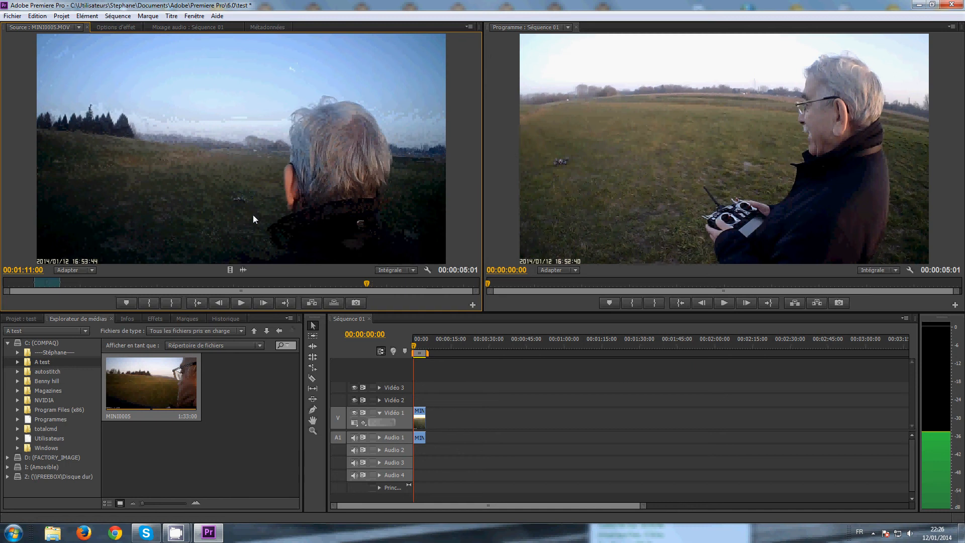
pyautogui.press('Left')
pyautogui.press('Left')
pyautogui.press('Left')
pyautogui.press('Left')
pyautogui.press('Left')
pyautogui.press('Left')
pyautogui.press('Left')
pyautogui.press('Left')
pyautogui.press('Left')
pyautogui.press('Left')
pyautogui.press('Left')
pyautogui.press('Left')
pyautogui.press('Left')
pyautogui.press('Left')
pyautogui.press('Left')
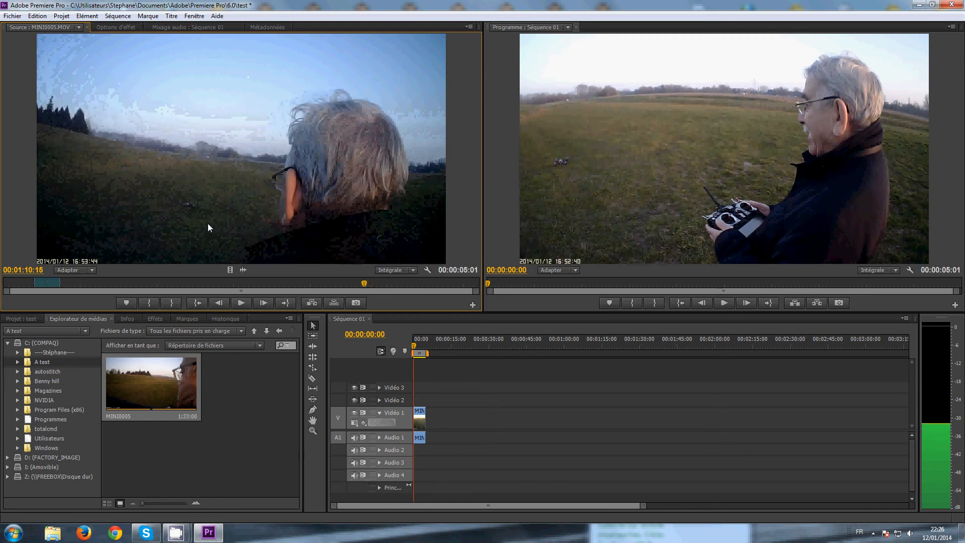
pyautogui.press('Left')
pyautogui.press('Left')
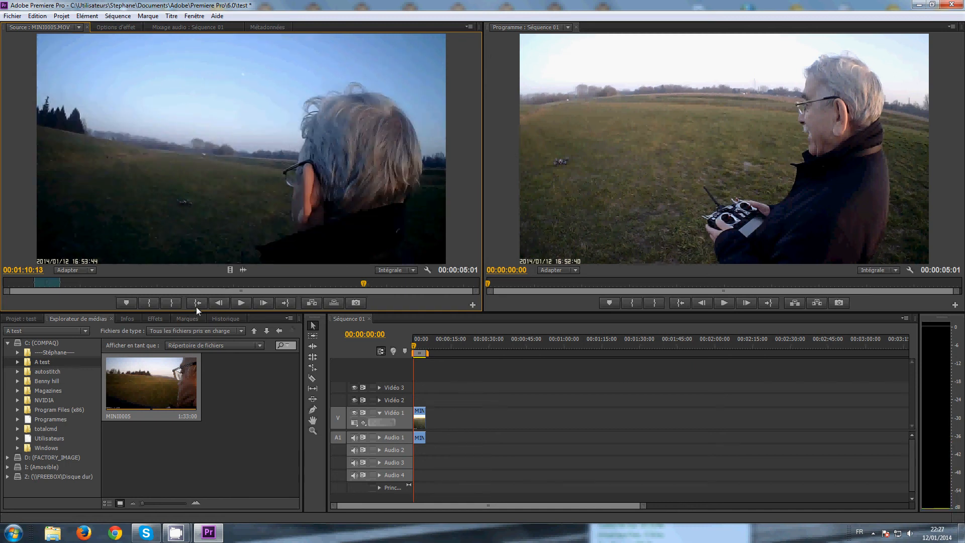
pyautogui.click(148, 302)
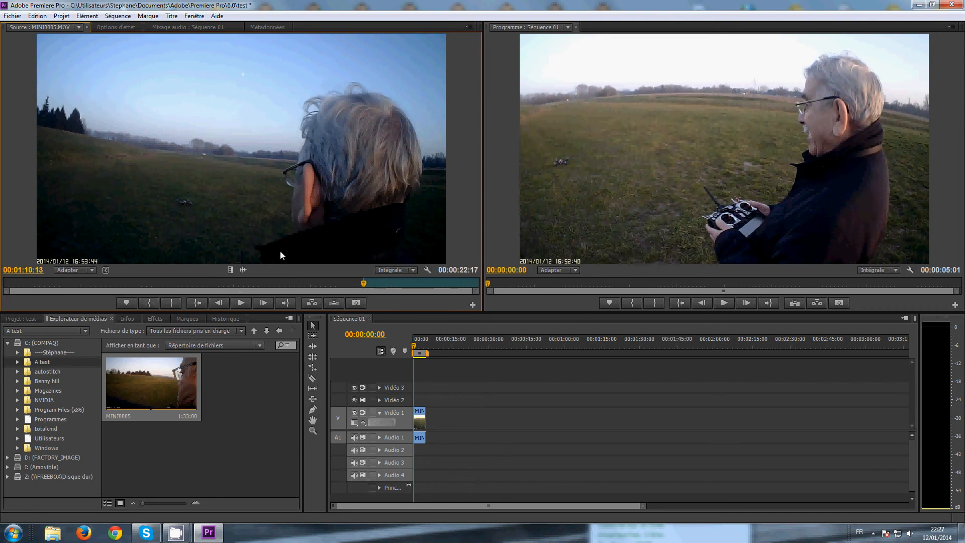
# Step: Play the source clip onward, step back to before the camera swings away, and mark the Out point at 00:01:24:25
pyautogui.click(241, 303)
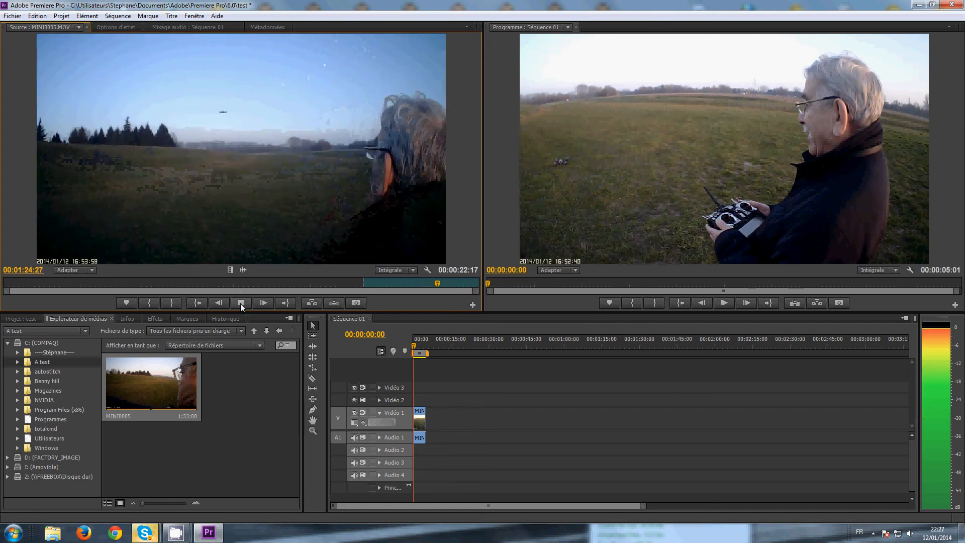
pyautogui.click(240, 303)
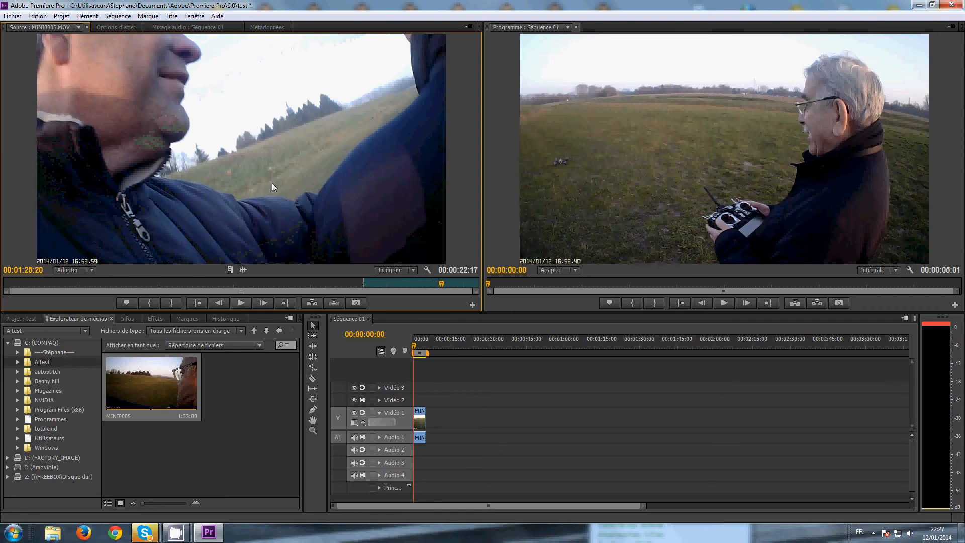
pyautogui.scroll(-4, 272, 183)
pyautogui.scroll(6, 272, 182)
pyautogui.scroll(16, 273, 183)
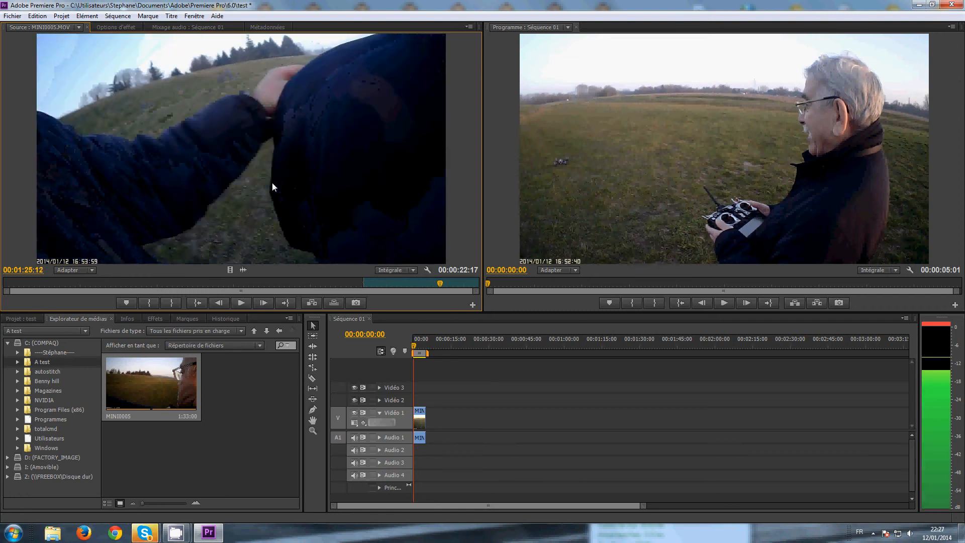
pyautogui.scroll(6, 272, 187)
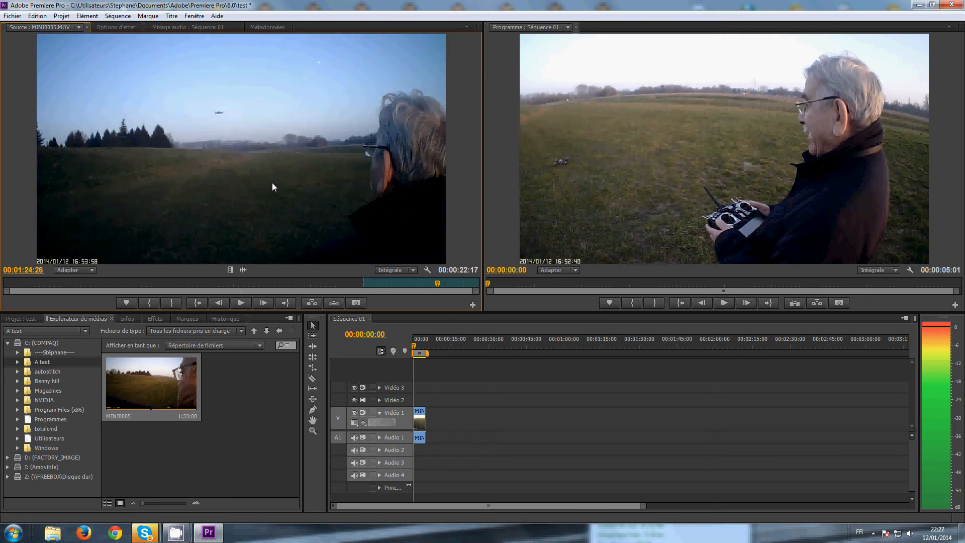
pyautogui.scroll(1, 272, 184)
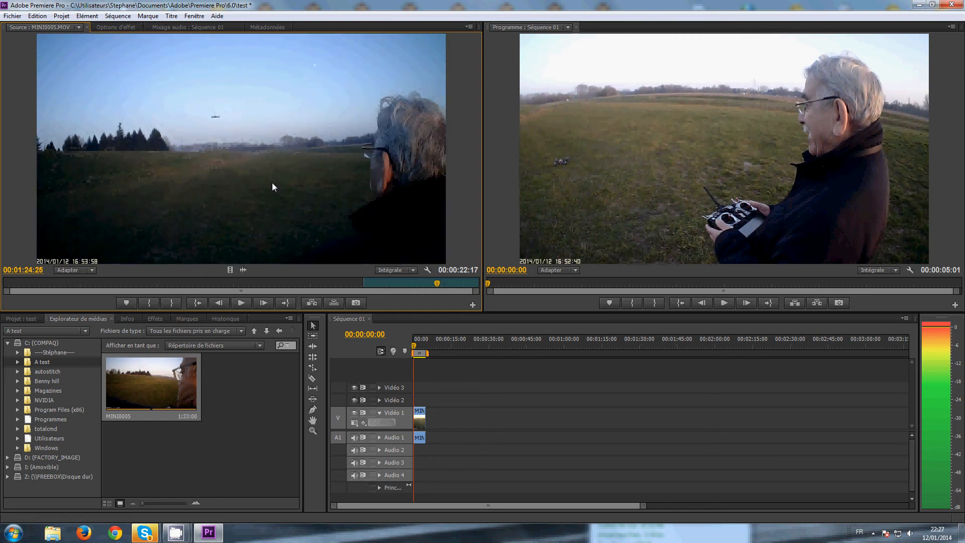
pyautogui.click(173, 302)
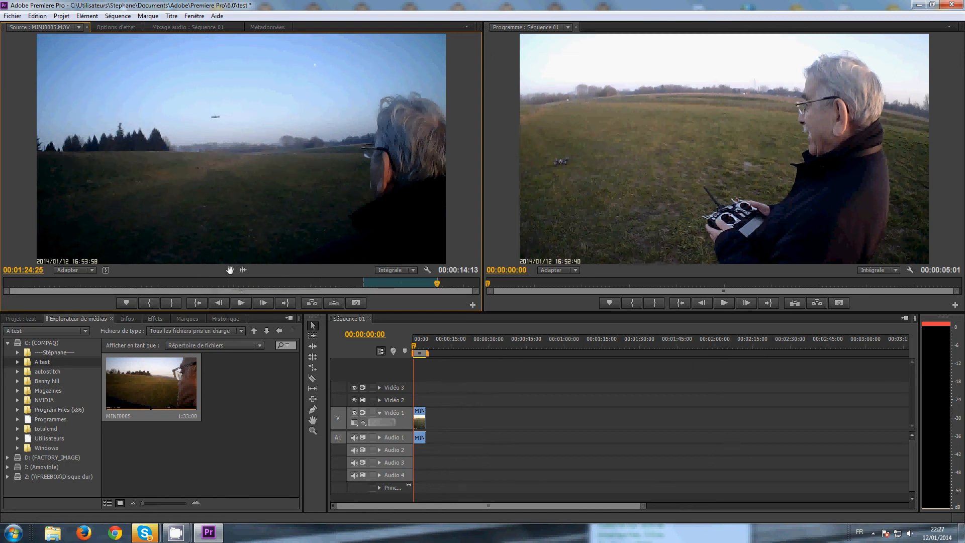
# Step: Add the second excerpt's video to Video 1 and its audio to Audio 1, directly after the first excerpt
pyautogui.moveTo(327, 325); pyautogui.dragTo(435, 414)
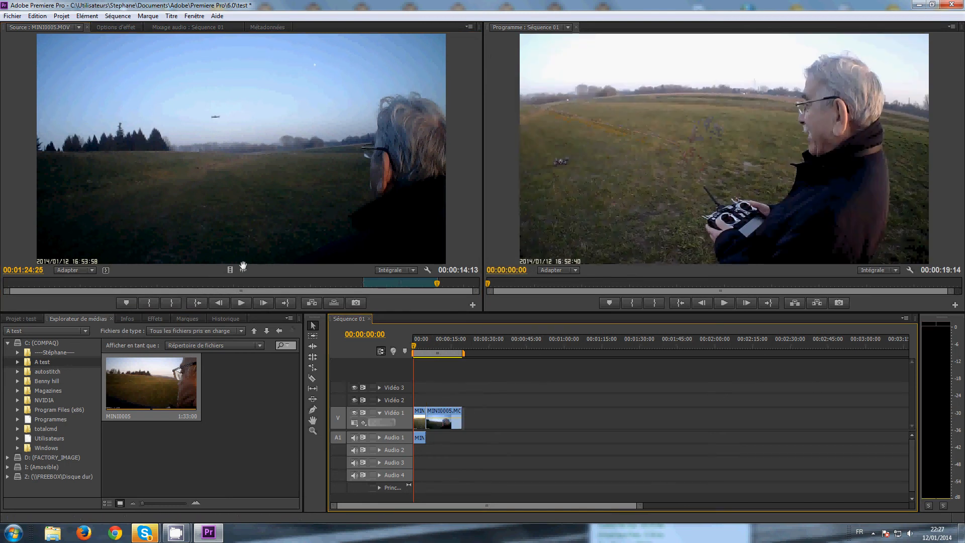
pyautogui.moveTo(243, 266); pyautogui.dragTo(432, 438)
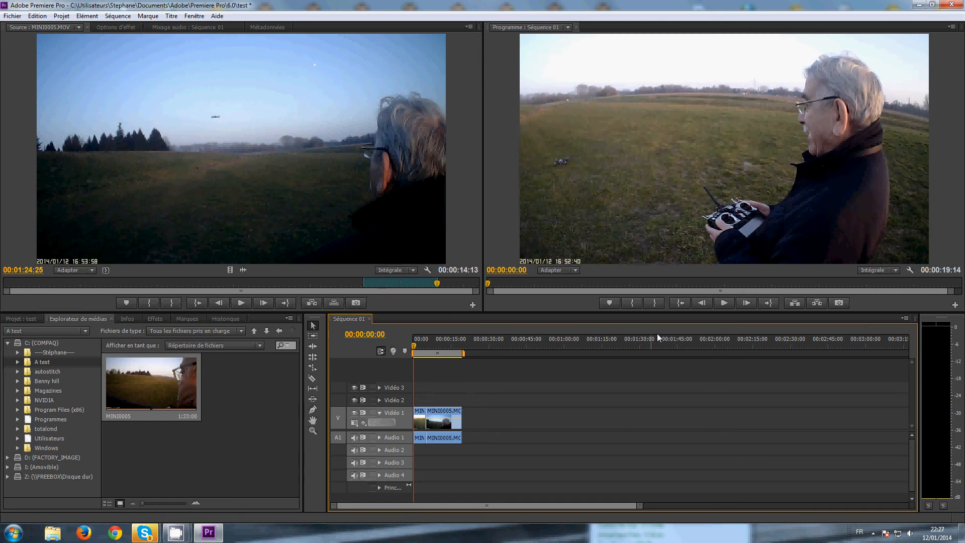
# Step: Play the sequence across the cut between the two excerpts and return the playhead to the start
pyautogui.click(723, 302)
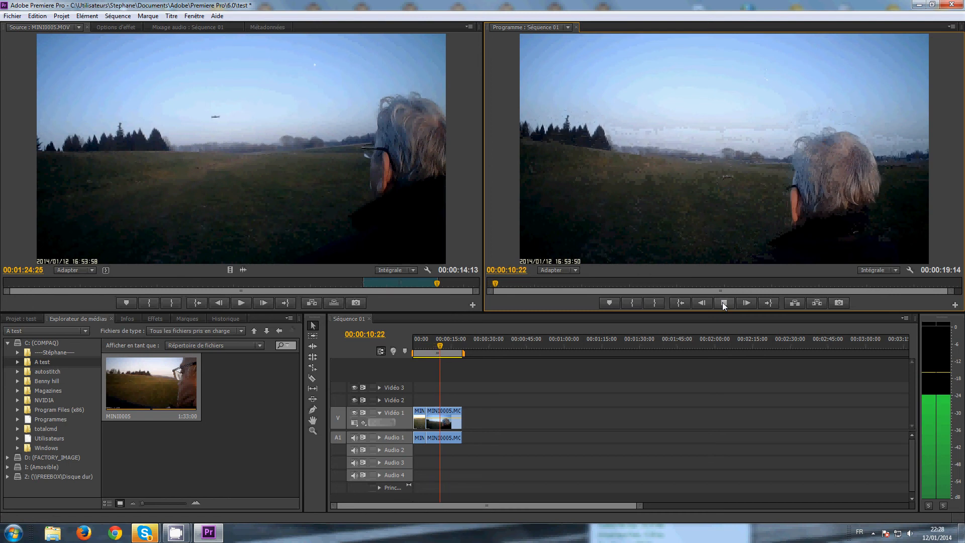
pyautogui.click(722, 303)
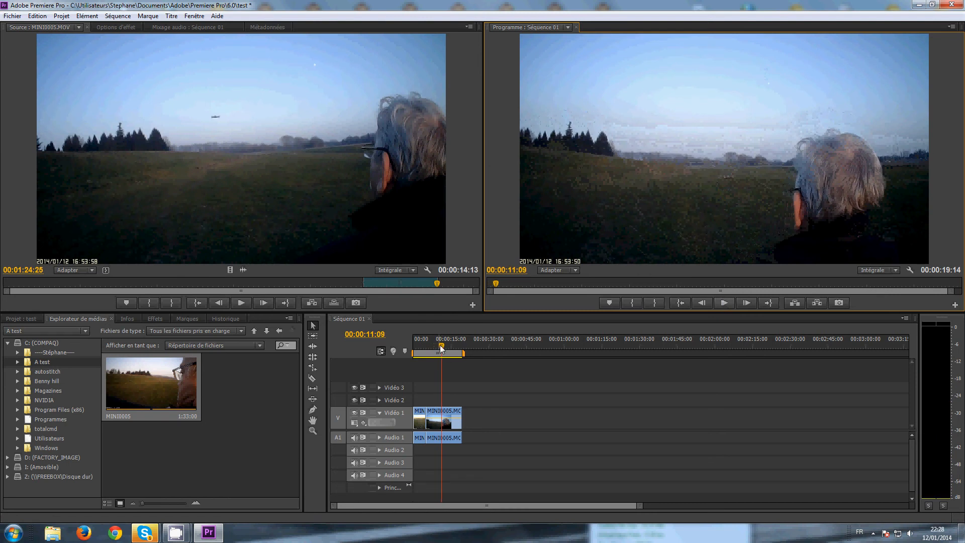
pyautogui.moveTo(441, 348)
pyautogui.mouseDown()
pyautogui.moveTo(424, 348)
pyautogui.moveTo(441, 350)
pyautogui.mouseUp()
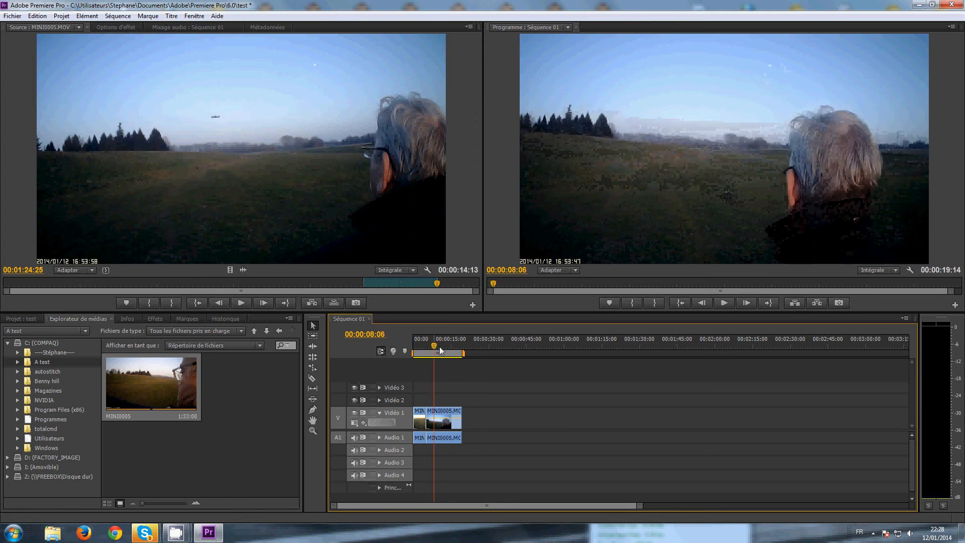
pyautogui.click(681, 303)
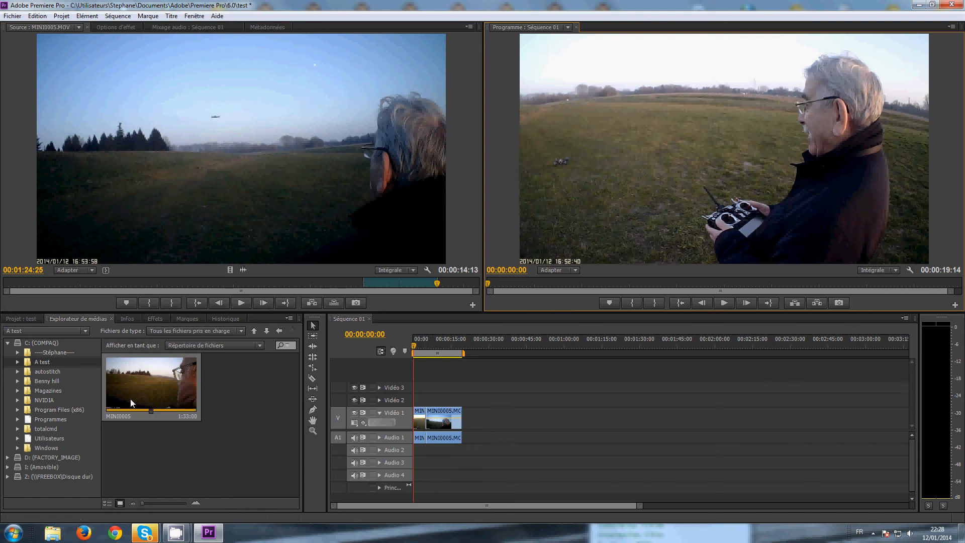
# Step: Apply the Fondu enchaîné transition between the two clips on Video 1 and Fondu au noir at the end of the second clip
pyautogui.click(155, 318)
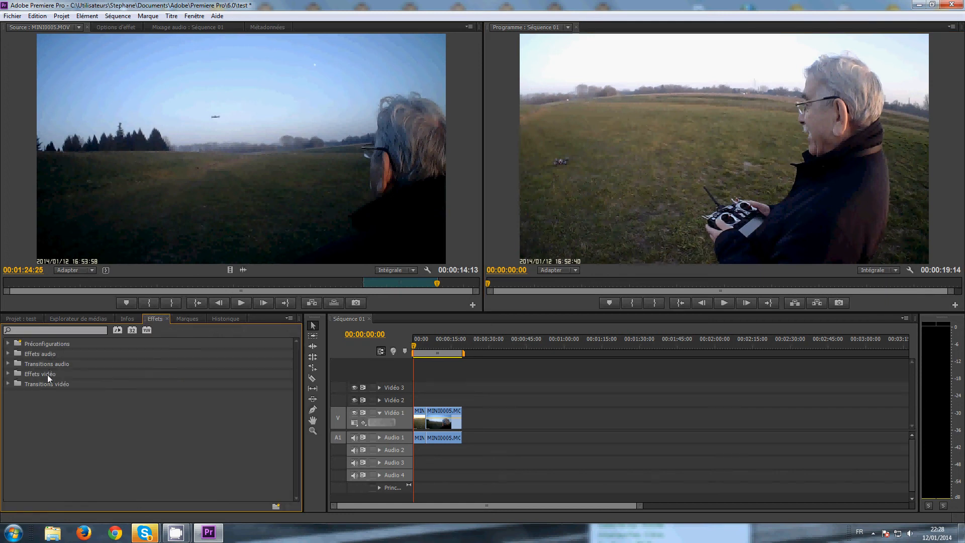
pyautogui.doubleClick(37, 385)
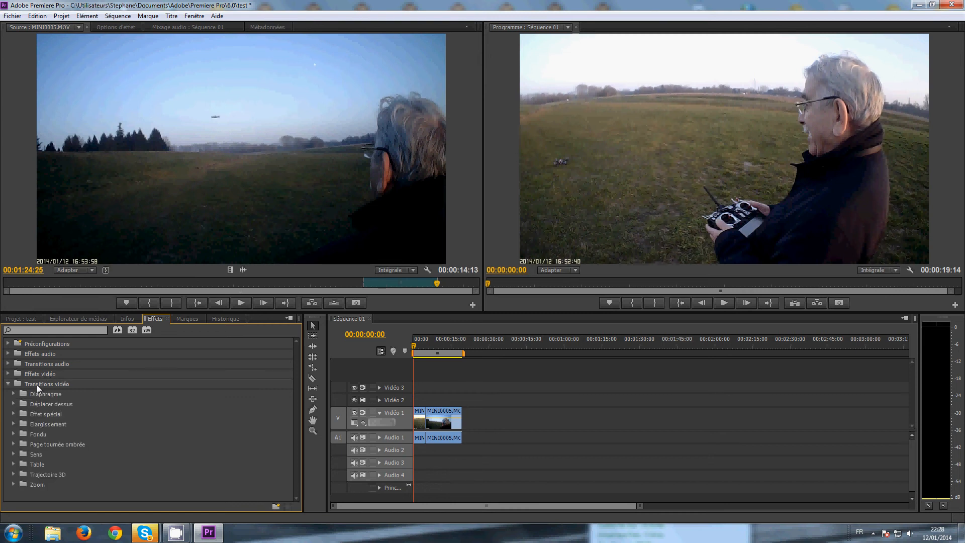
pyautogui.doubleClick(34, 435)
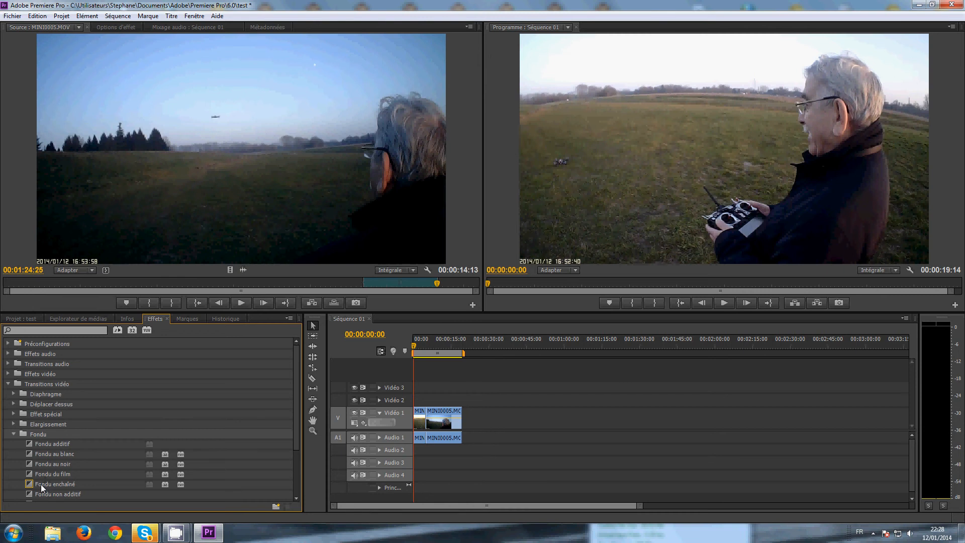
pyautogui.moveTo(41, 484); pyautogui.dragTo(435, 431)
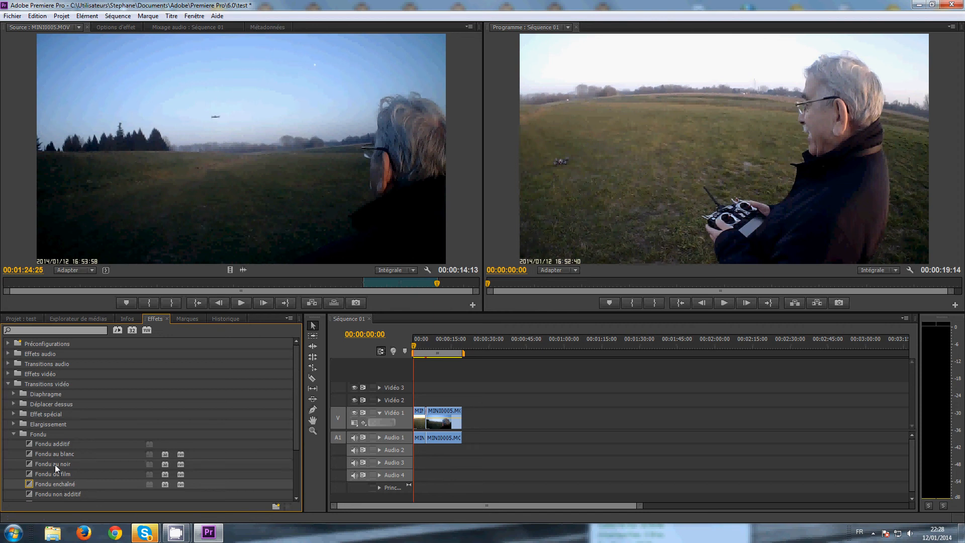
pyautogui.moveTo(55, 464); pyautogui.dragTo(458, 428)
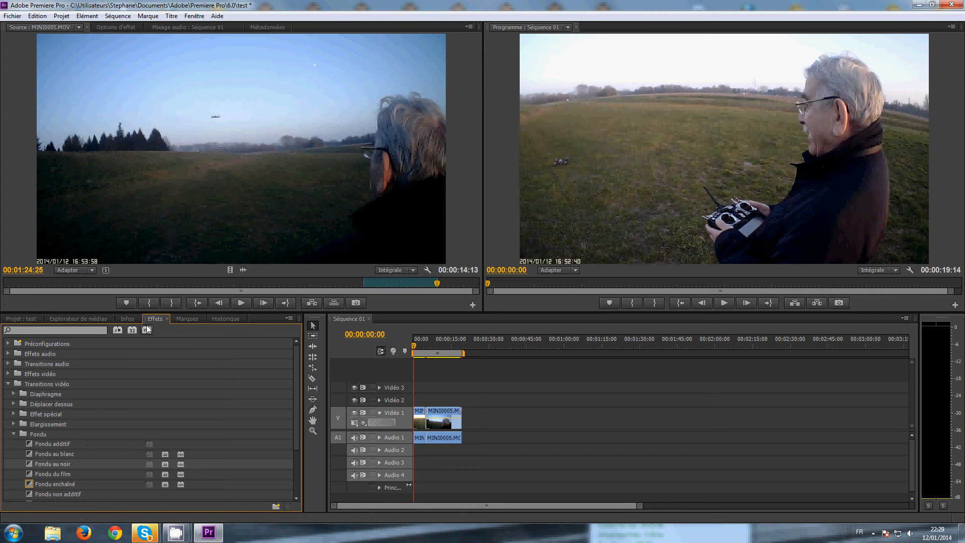
# Step: Create a default still title named Titre 01 at 1280 × 720, with the playhead at the start of the sequence
pyautogui.click(171, 16)
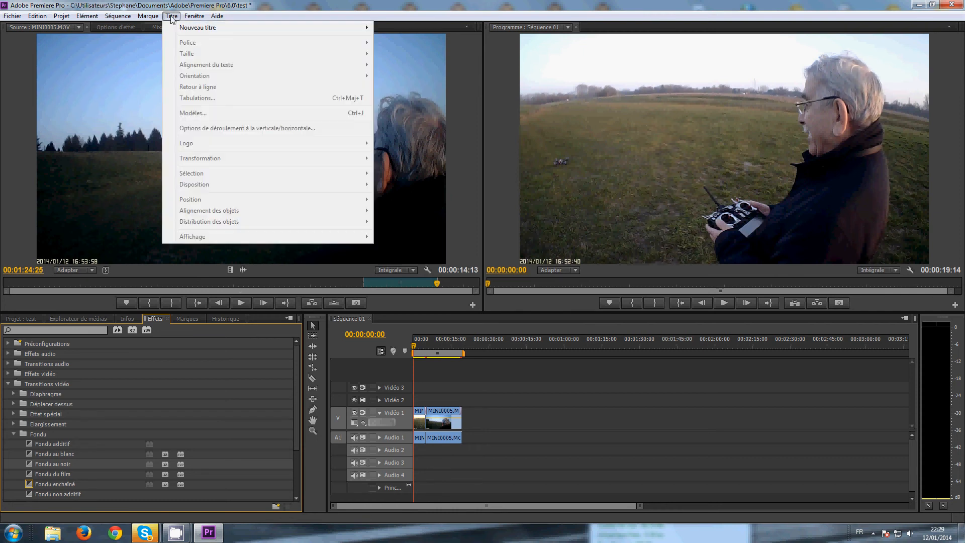
pyautogui.moveTo(190, 30)
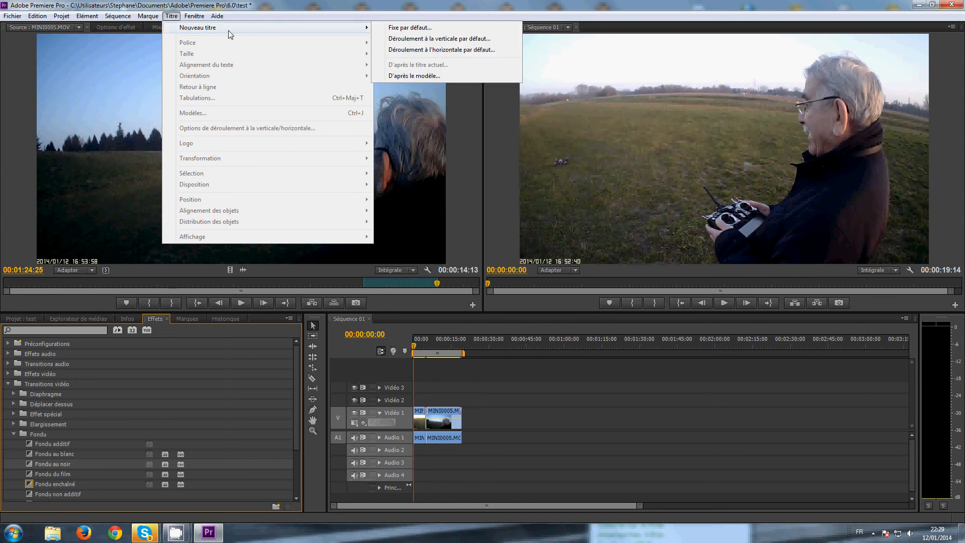
pyautogui.click(411, 28)
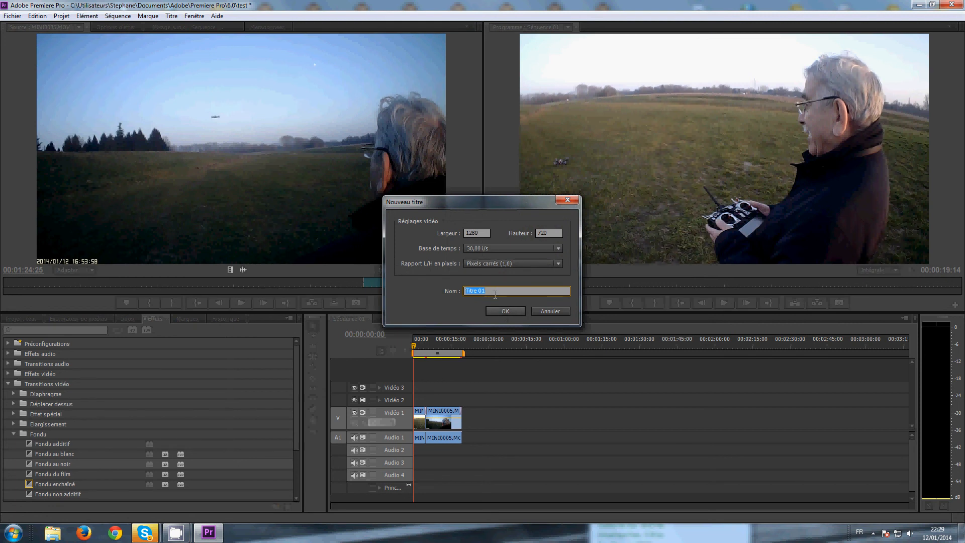
pyautogui.click(502, 311)
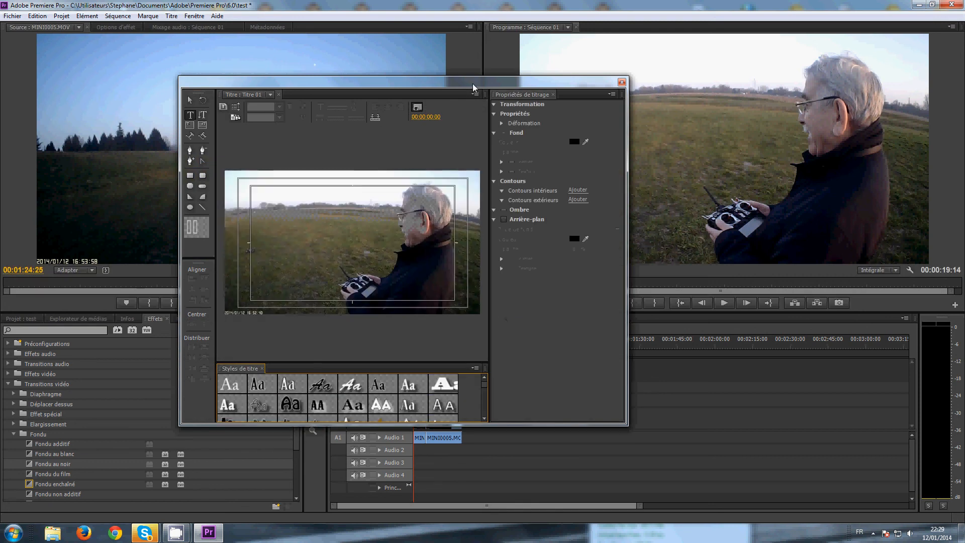
pyautogui.moveTo(473, 83); pyautogui.dragTo(269, 51)
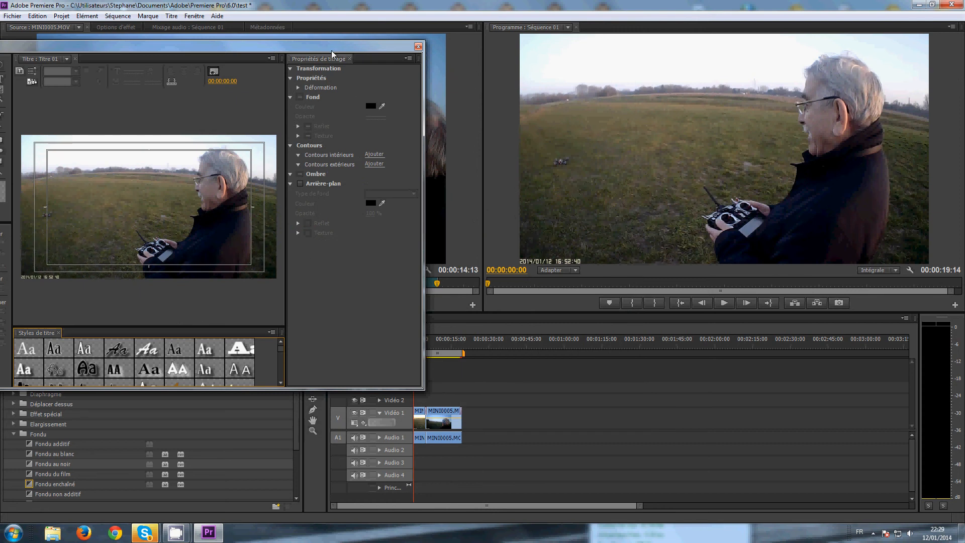
pyautogui.moveTo(328, 47); pyautogui.dragTo(307, 47)
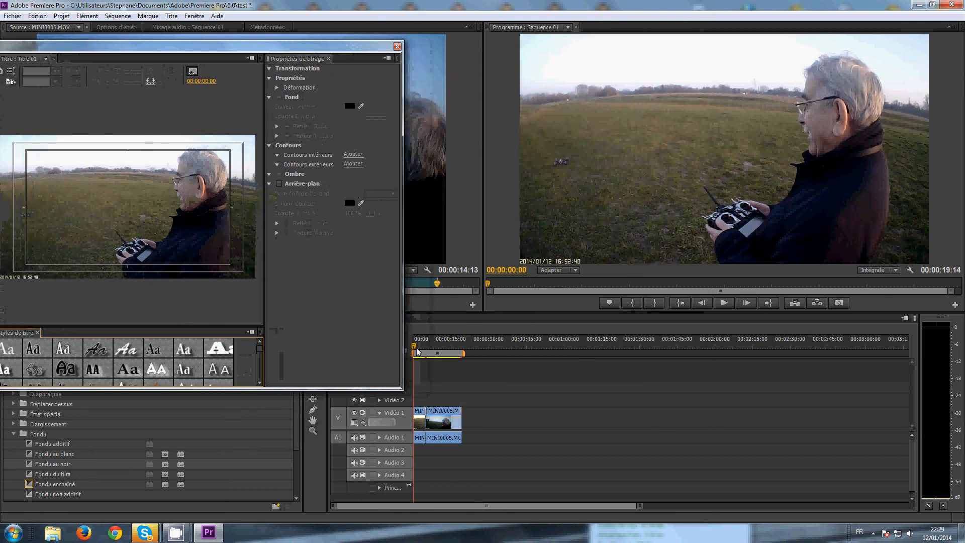
pyautogui.moveTo(414, 346)
pyautogui.mouseDown()
pyautogui.moveTo(434, 348)
pyautogui.moveTo(414, 352)
pyautogui.mouseUp()
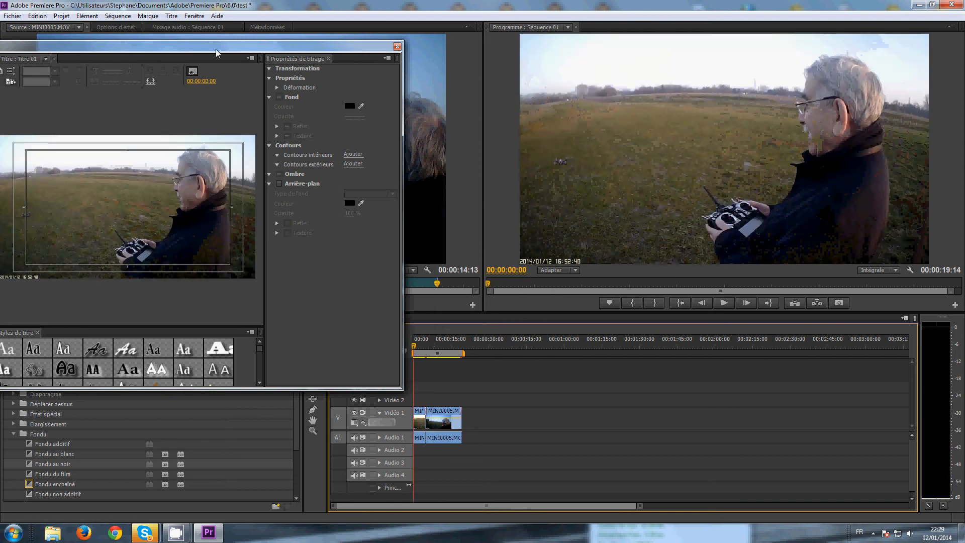
pyautogui.moveTo(216, 49); pyautogui.dragTo(540, 88)
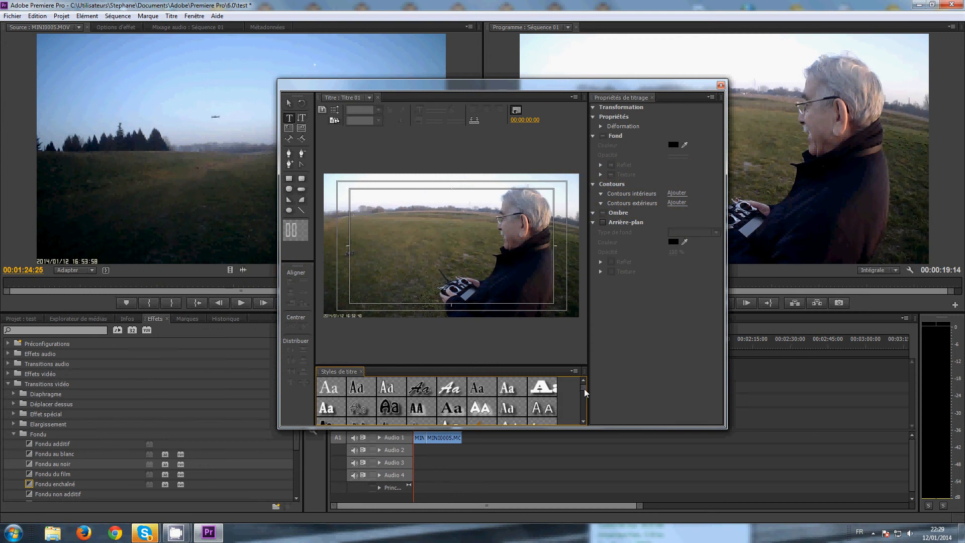
# Step: Add the text "Test video" to the title using the slanted orange-gold Hobo Std style
pyautogui.moveTo(585, 389); pyautogui.dragTo(584, 396)
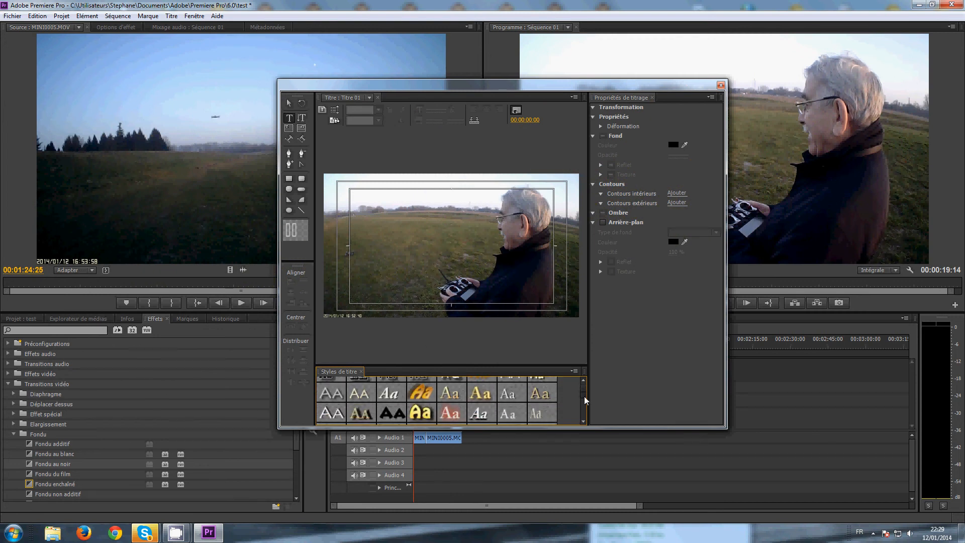
pyautogui.click(427, 396)
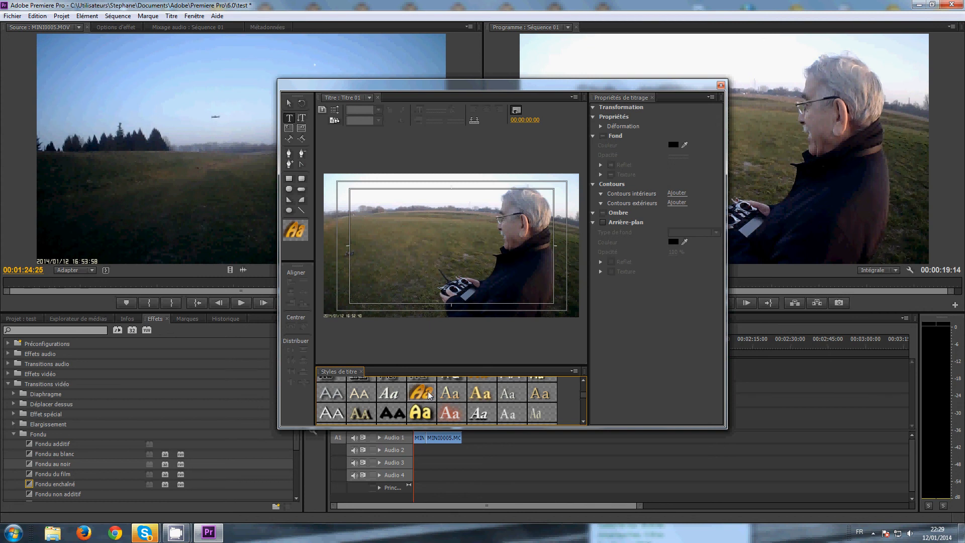
pyautogui.click(405, 229)
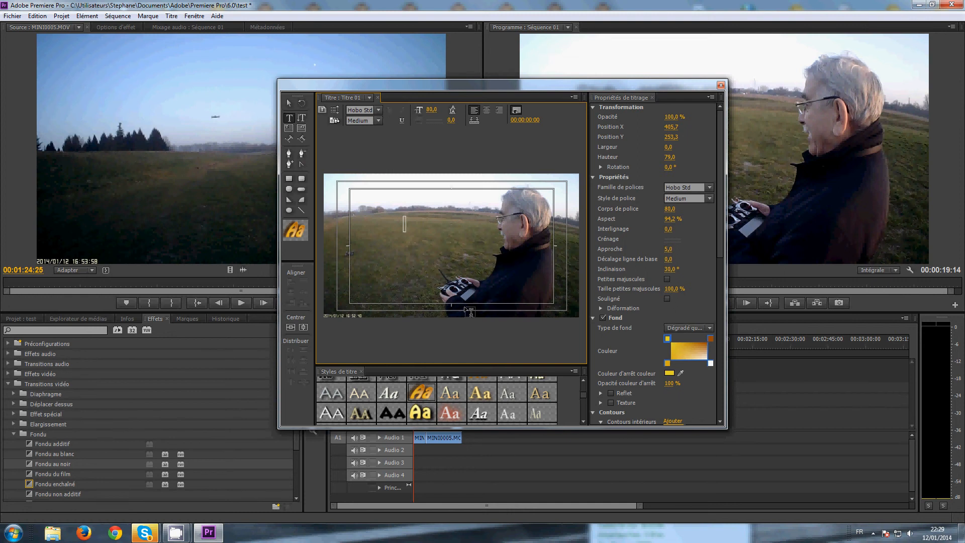
pyautogui.write('7')
pyautogui.write('es')
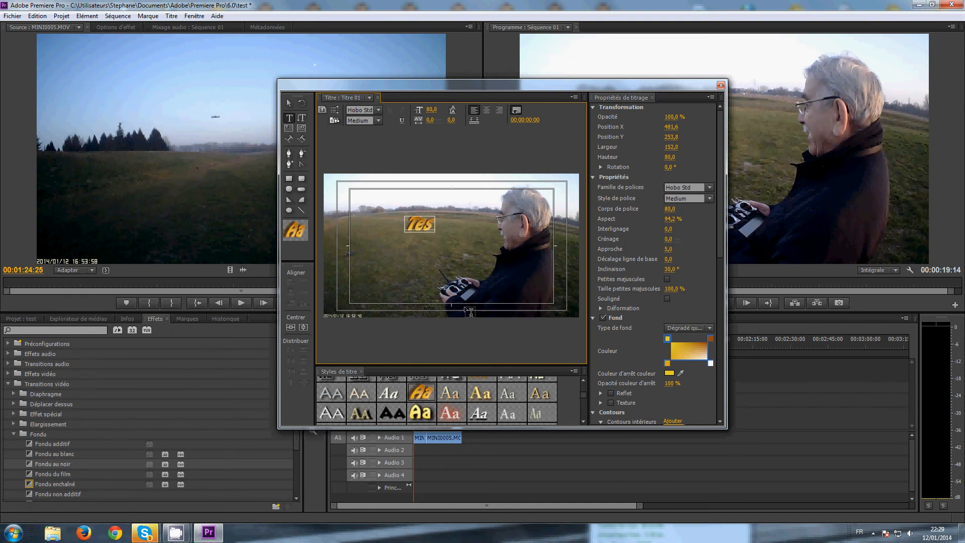
pyautogui.write('t video')
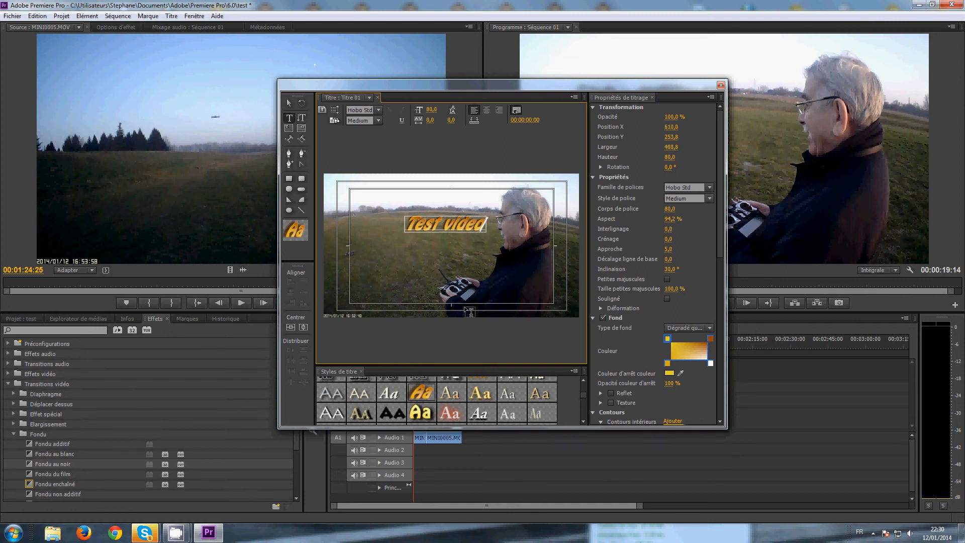
# Step: Enlarge the "Test video" text and position it over the field beside the man, then close the title editor
pyautogui.click(288, 104)
pyautogui.moveTo(405, 216); pyautogui.dragTo(390, 196)
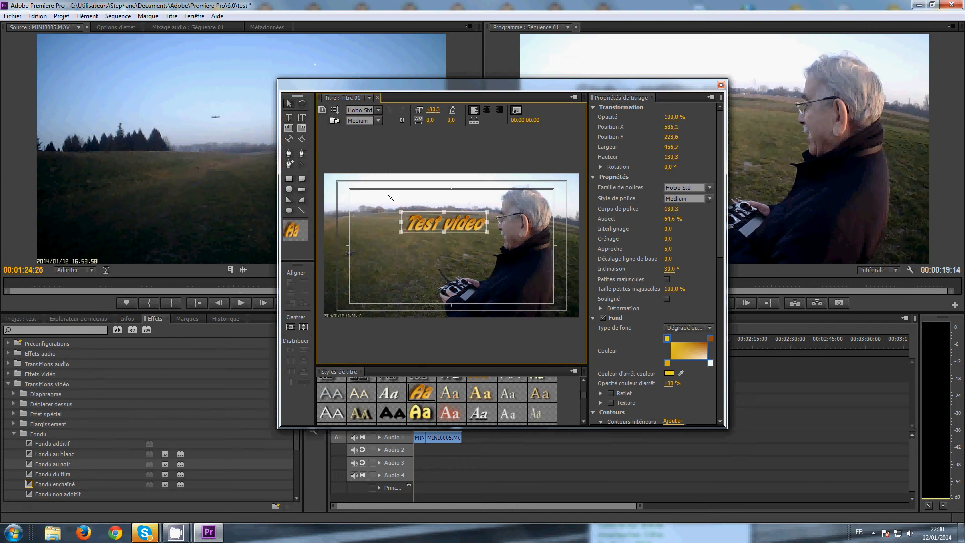
pyautogui.moveTo(387, 233); pyautogui.dragTo(378, 246)
pyautogui.moveTo(442, 196); pyautogui.dragTo(404, 213)
pyautogui.click(403, 200)
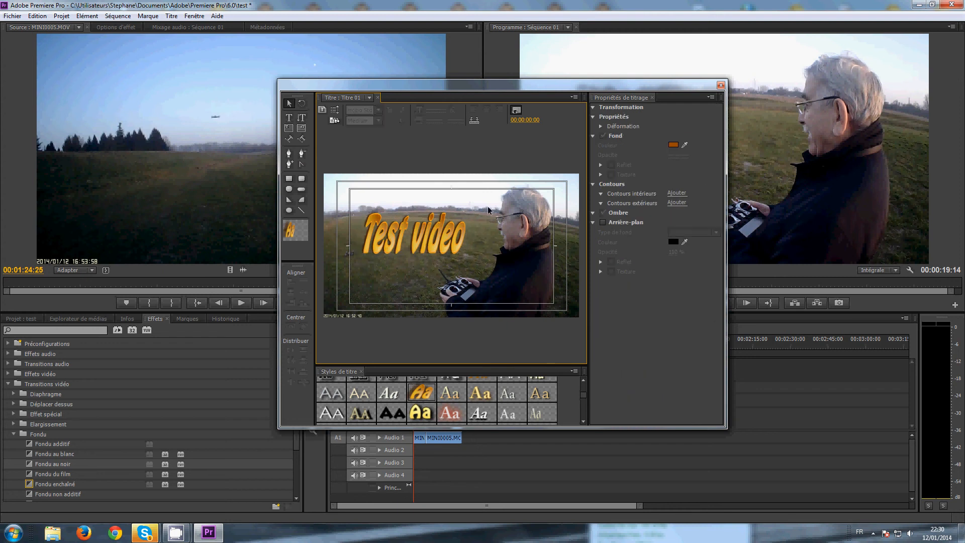
pyautogui.click(721, 87)
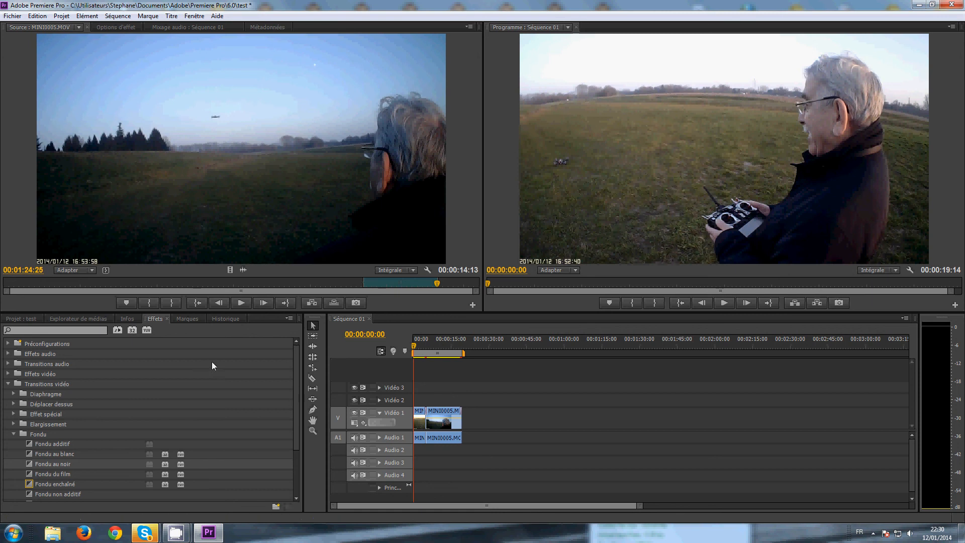
# Step: Place the Titre 01 clip on Video 2 at the start of the sequence
pyautogui.click(22, 319)
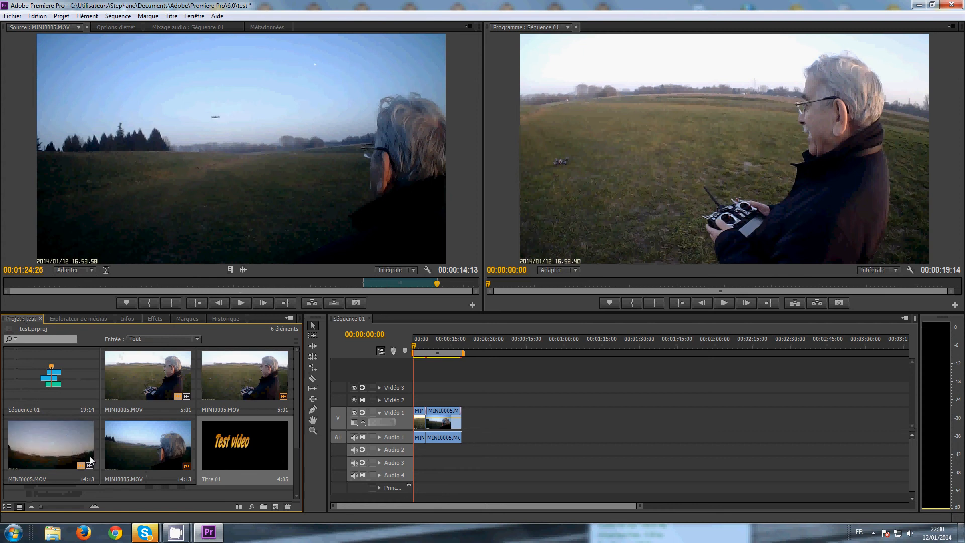
pyautogui.click(243, 445)
pyautogui.moveTo(243, 445); pyautogui.dragTo(416, 402)
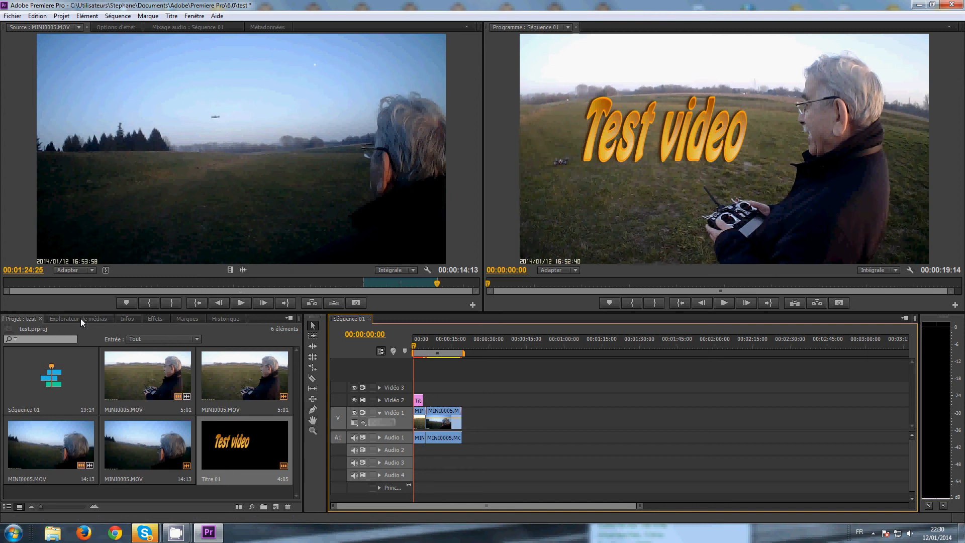
# Step: Apply Fondu enchaîné to the start and the end of the title clip on Video 2, playing the sequence to check each fade
pyautogui.click(155, 319)
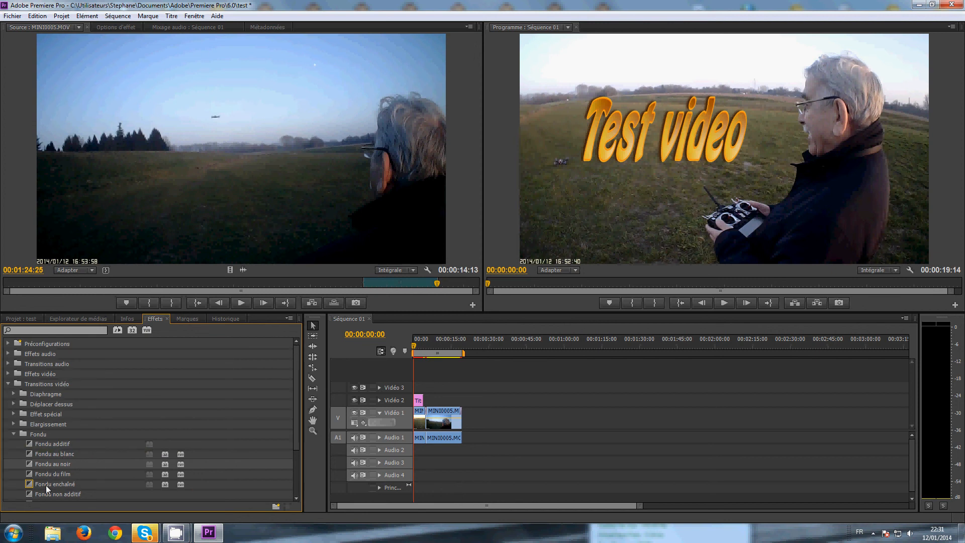
pyautogui.moveTo(46, 485); pyautogui.dragTo(417, 412)
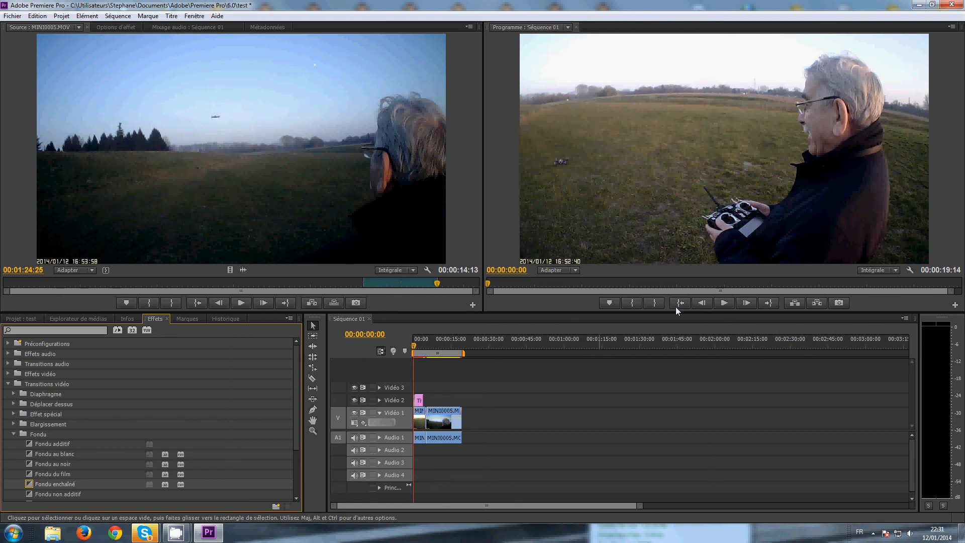
pyautogui.click(724, 302)
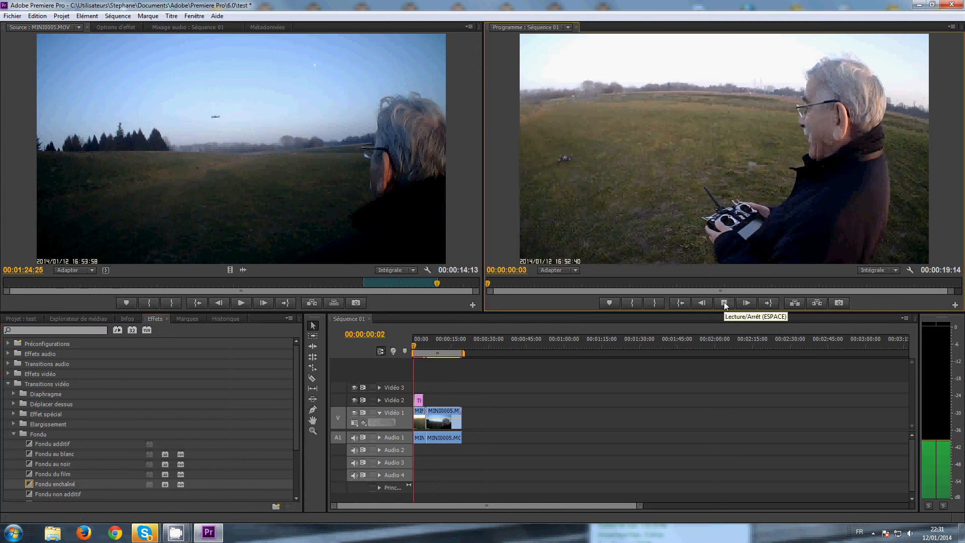
pyautogui.click(724, 302)
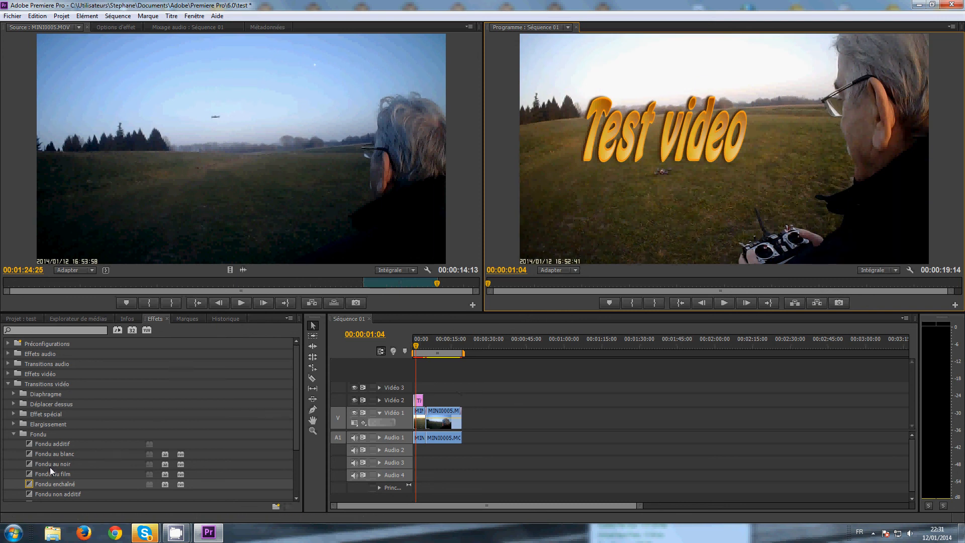
pyautogui.moveTo(50, 484); pyautogui.dragTo(426, 401)
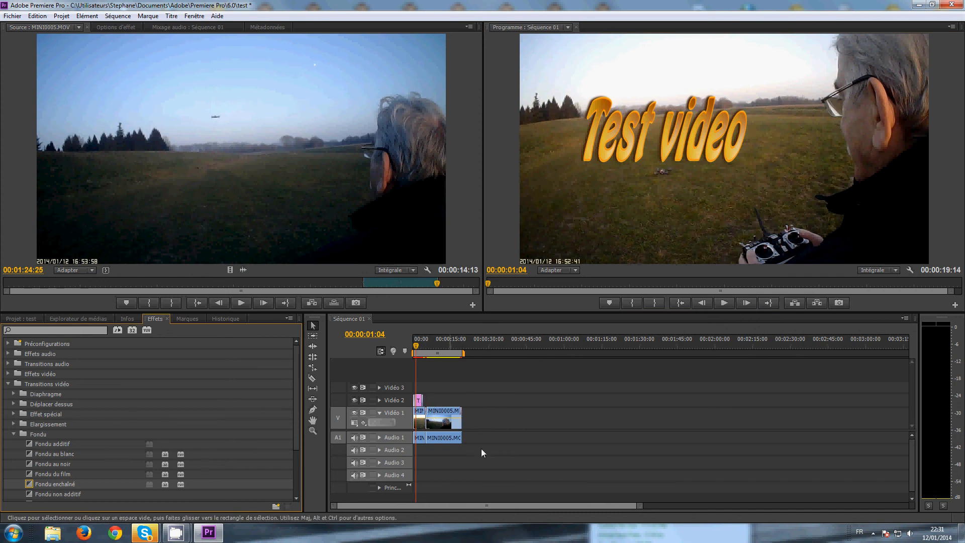
pyautogui.click(725, 303)
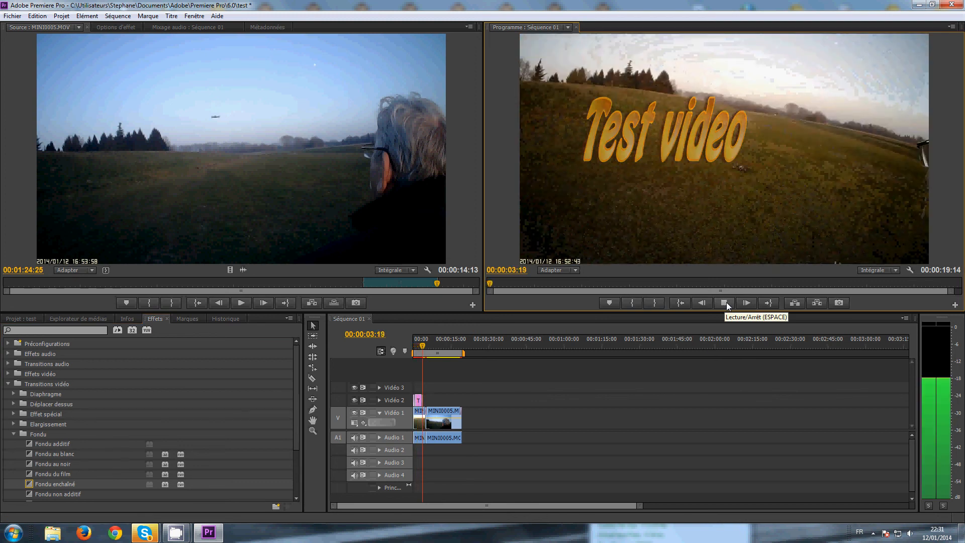
pyautogui.click(726, 302)
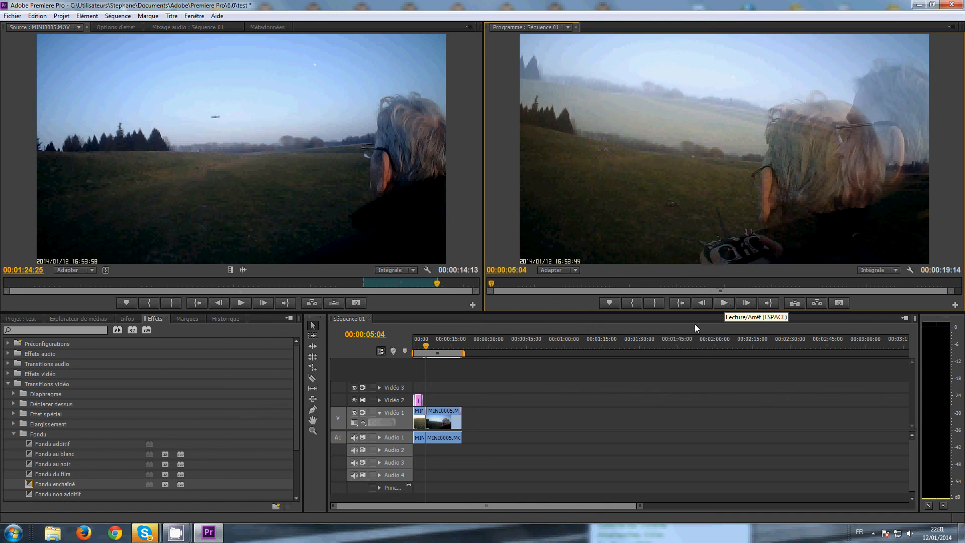
# Step: Move the playhead to 00:00:17:12 and create a default still title named Titre 02 with the Type tool active
pyautogui.click(430, 346)
pyautogui.moveTo(432, 348); pyautogui.dragTo(458, 352)
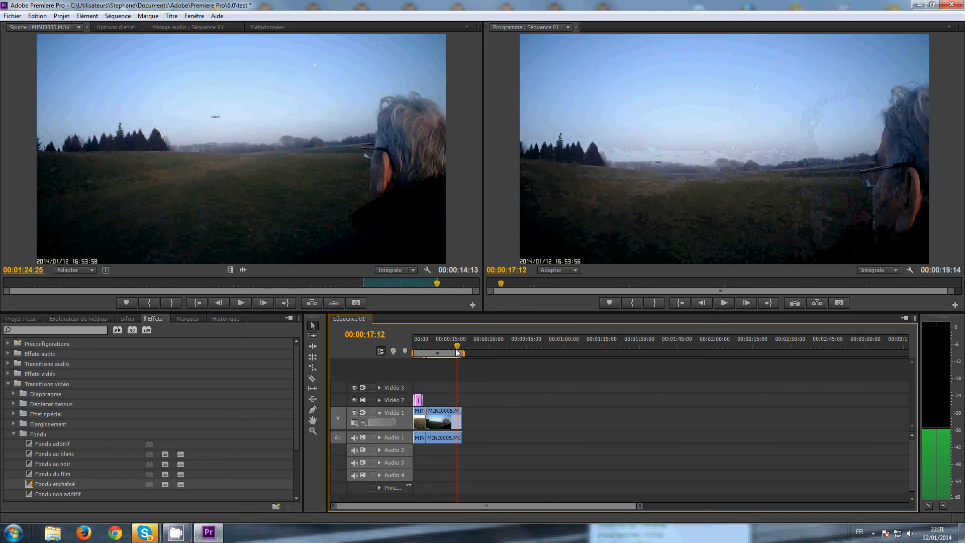
pyautogui.moveTo(458, 352); pyautogui.dragTo(457, 352)
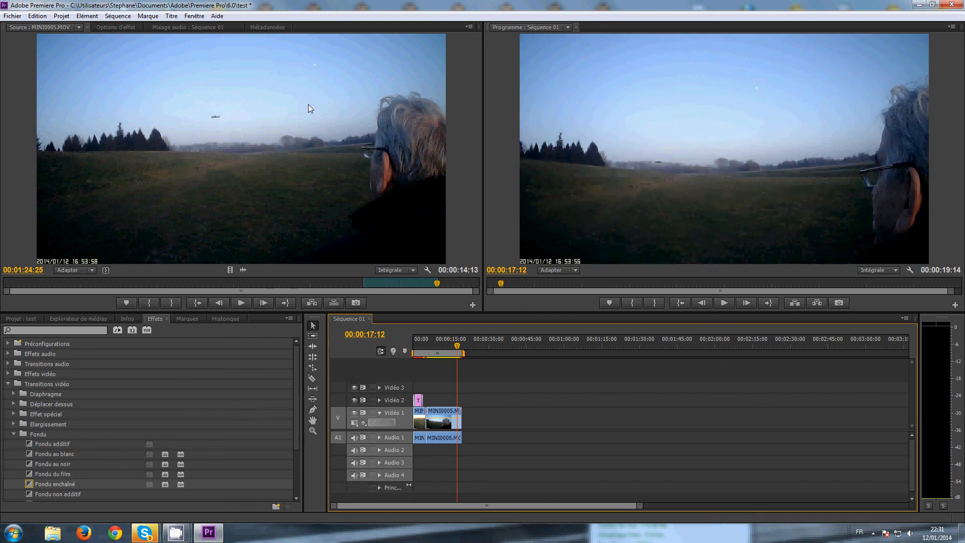
pyautogui.click(172, 17)
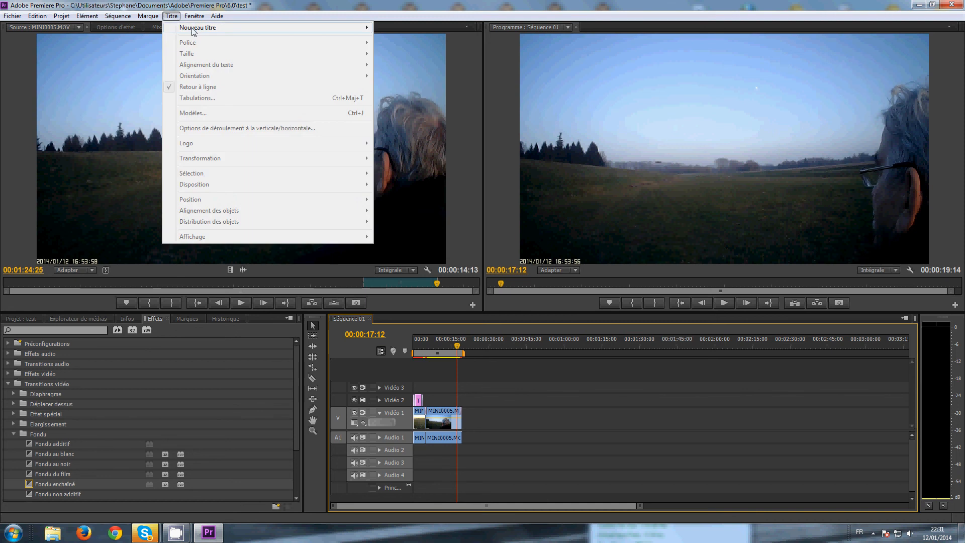
pyautogui.moveTo(182, 29)
pyautogui.click(405, 29)
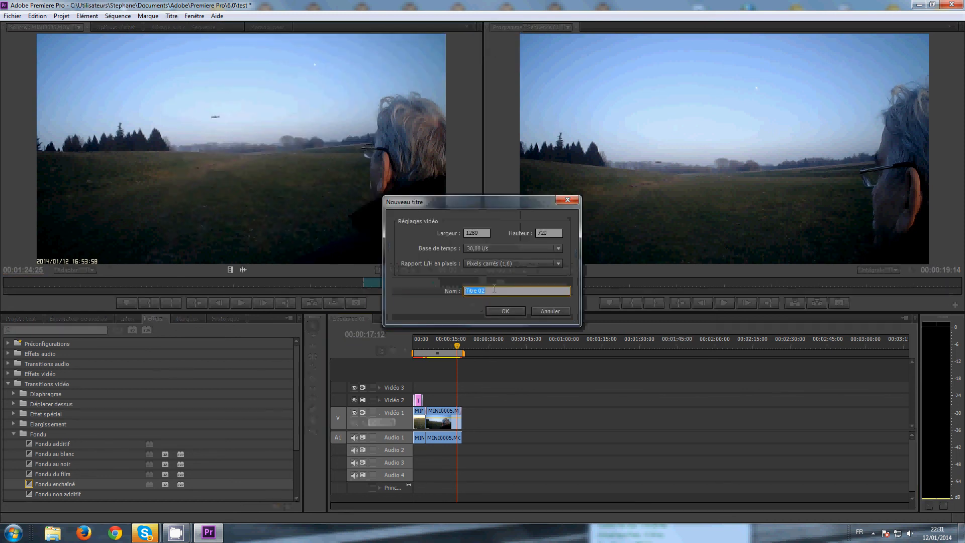
pyautogui.click(509, 310)
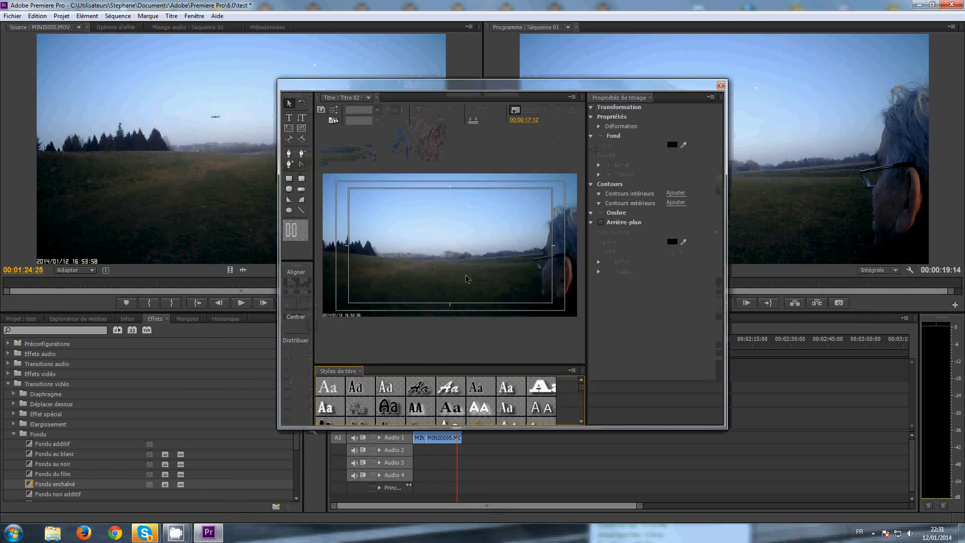
pyautogui.click(290, 120)
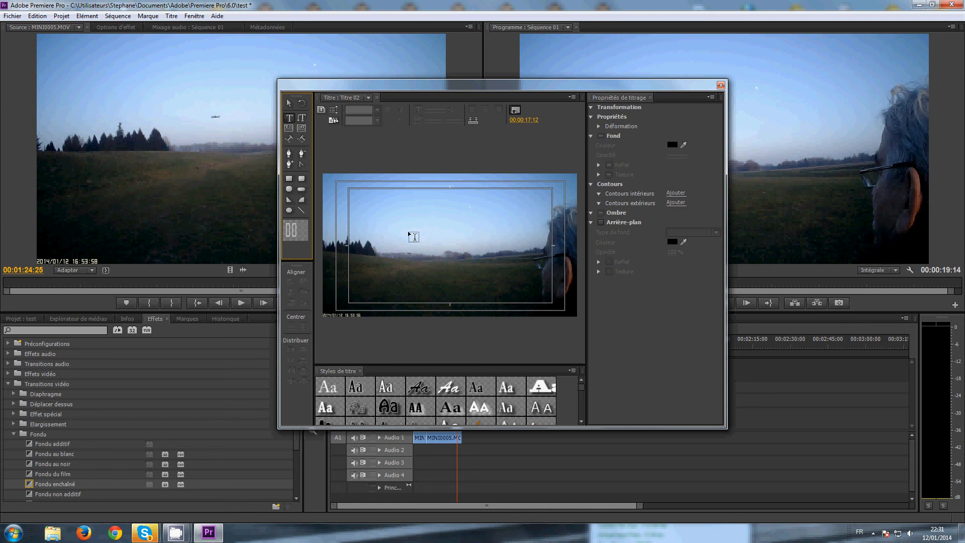
pyautogui.click(380, 230)
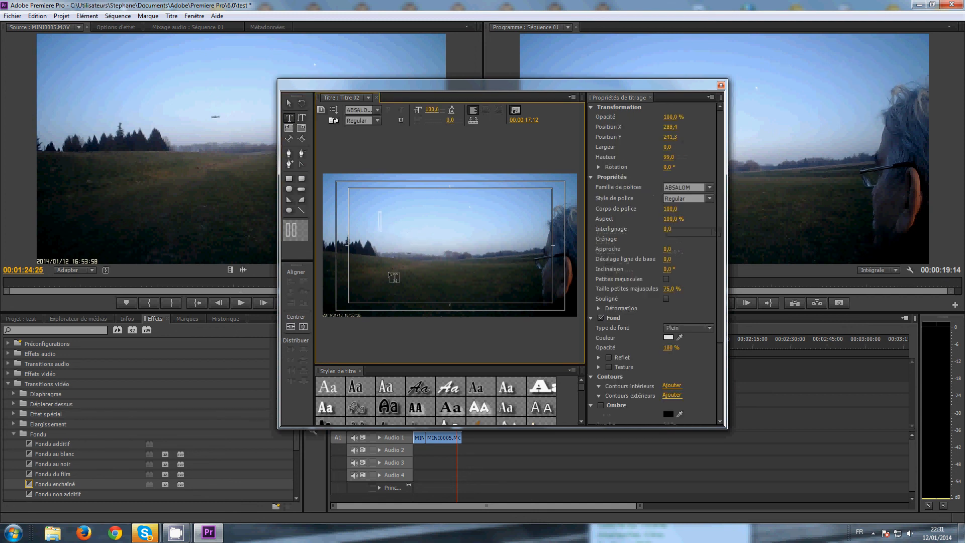
pyautogui.write('AC')
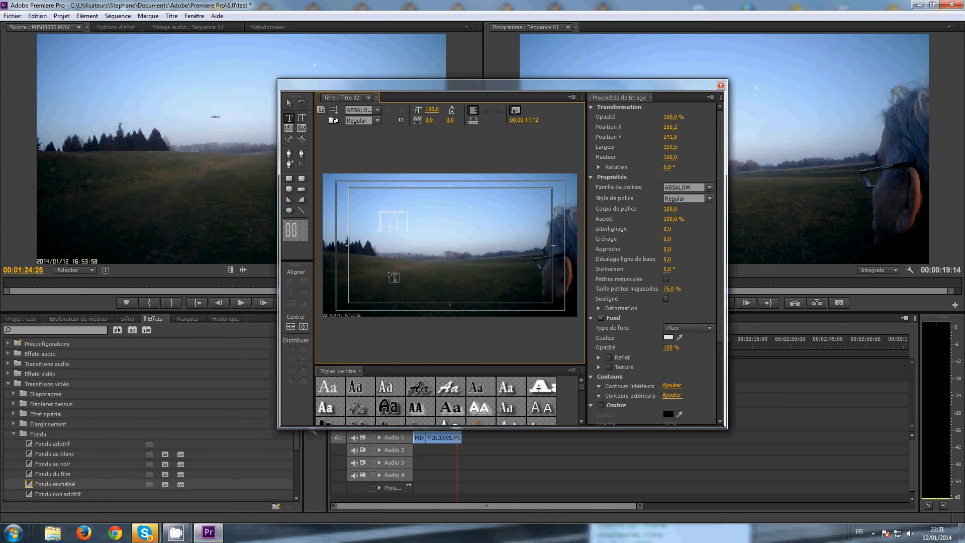
pyautogui.press('BackSpace')
pyautogui.press('BackSpace')
pyautogui.press('Escape')
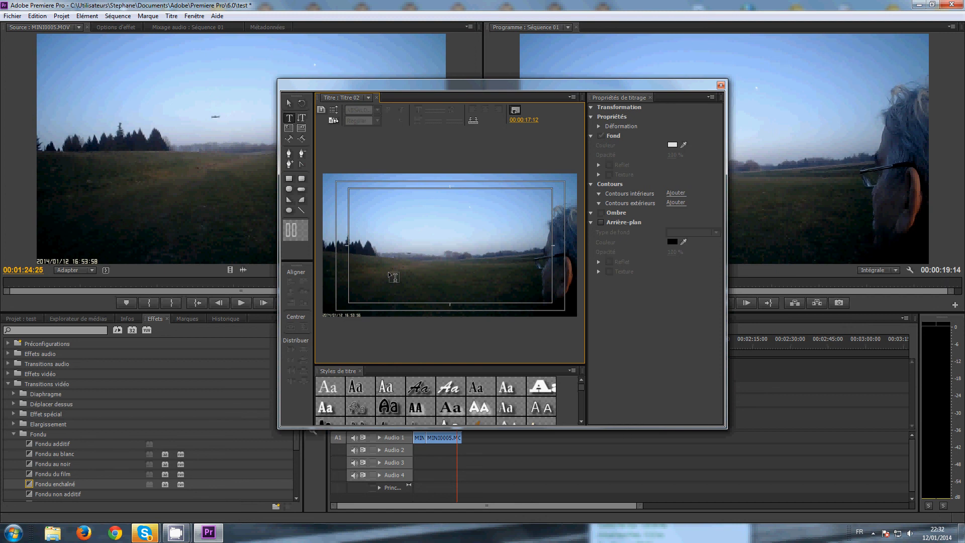
# Step: Add the text "FIN" in the sky area of the title, using the white outlined Birch Std title style
pyautogui.click(391, 388)
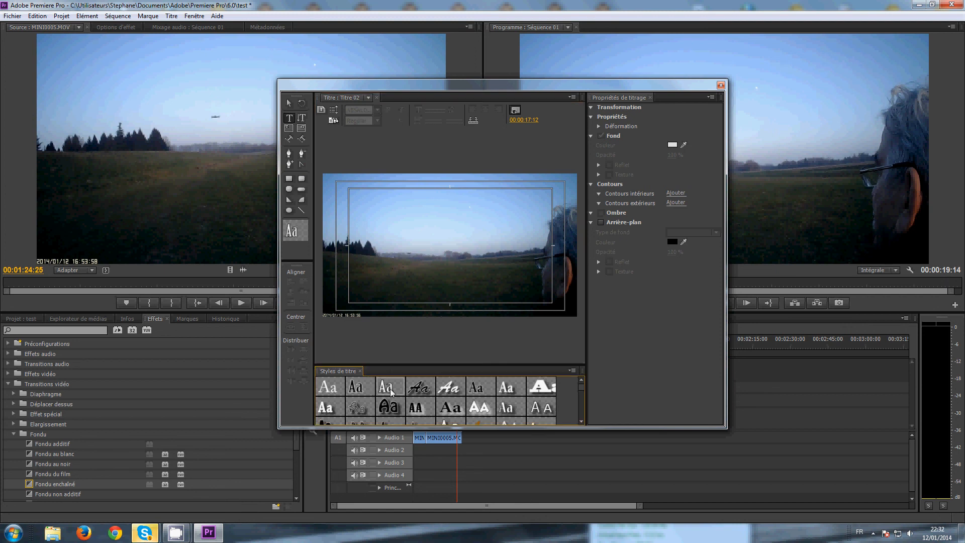
pyautogui.click(400, 248)
pyautogui.write('F')
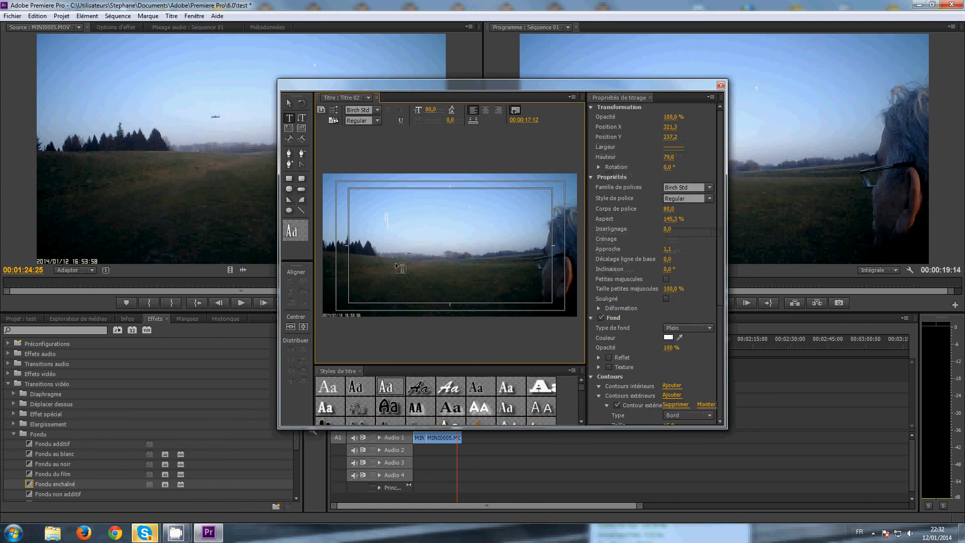
pyautogui.write('IN')
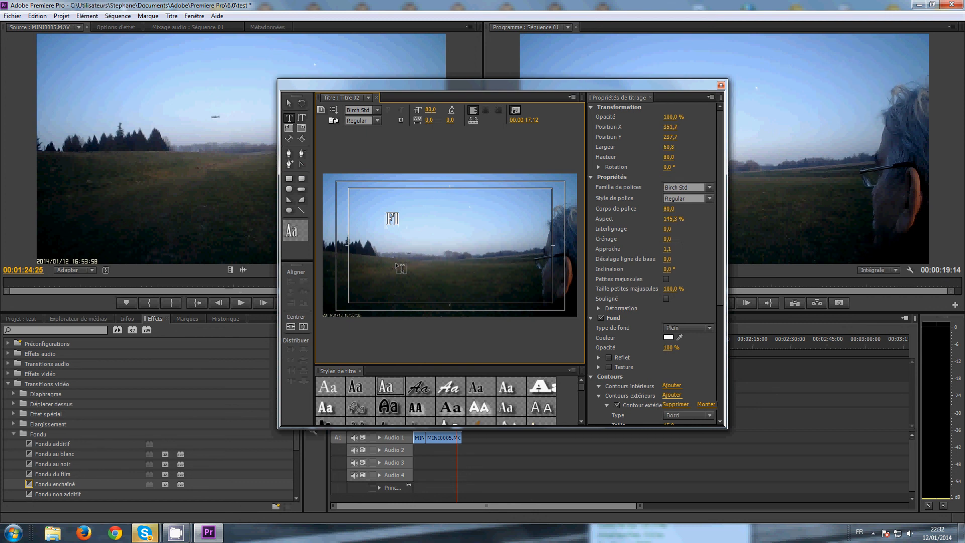
# Step: Enlarge the "FIN" text to a font size of about 300, position it over the field beside the man, and close the title editor
pyautogui.click(288, 104)
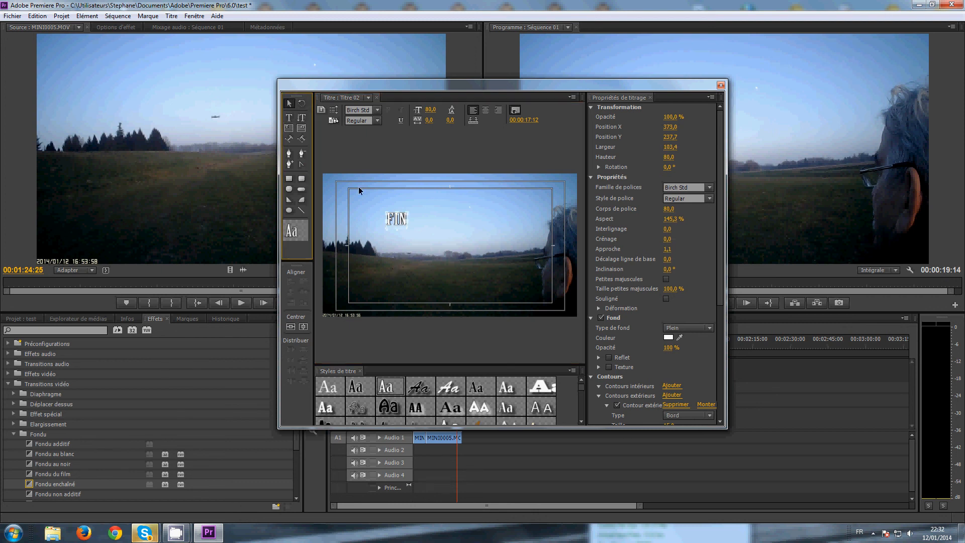
pyautogui.moveTo(408, 230); pyautogui.dragTo(466, 273)
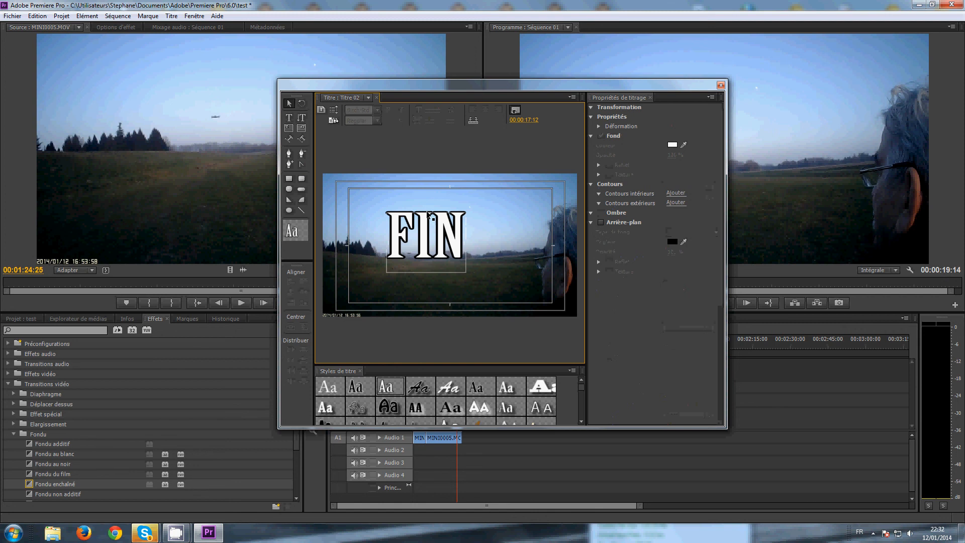
pyautogui.moveTo(419, 209); pyautogui.dragTo(407, 221)
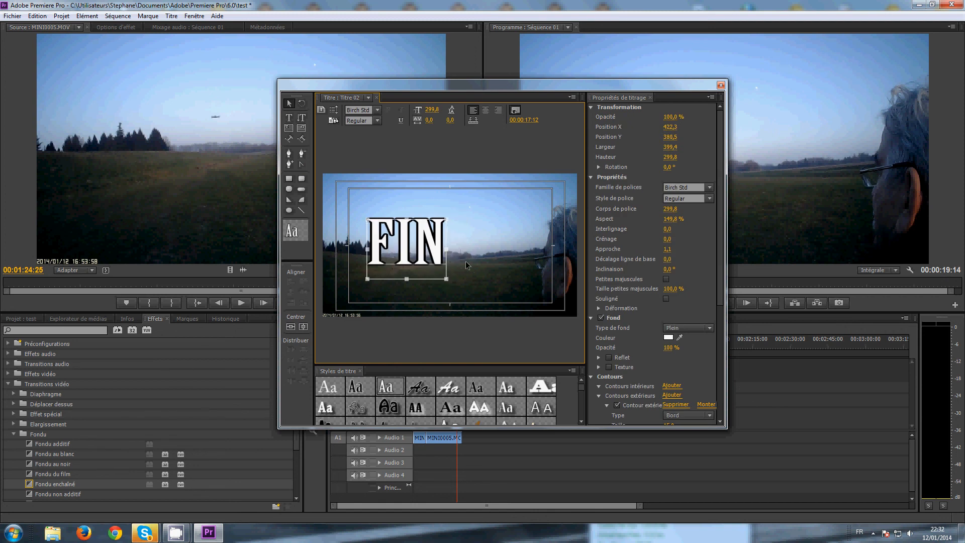
pyautogui.click(495, 297)
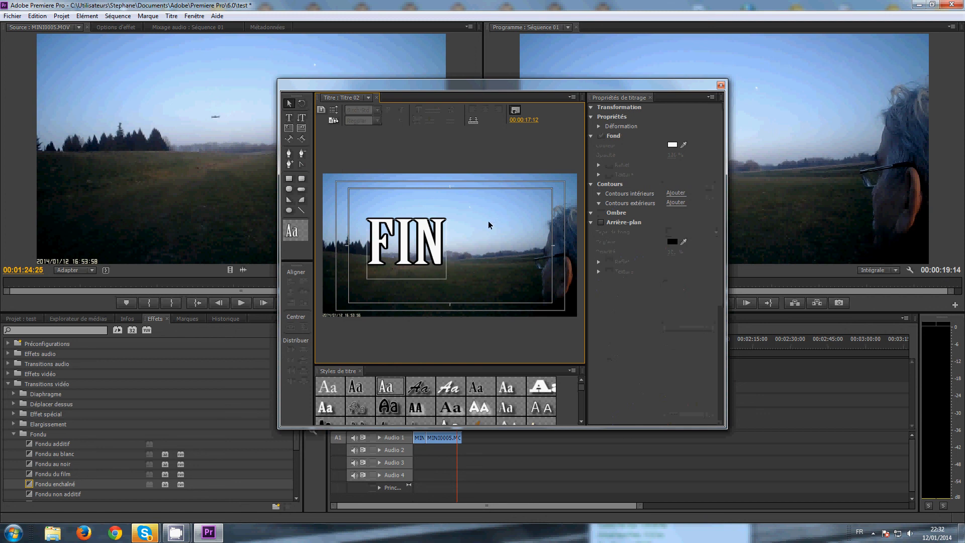
pyautogui.click(721, 86)
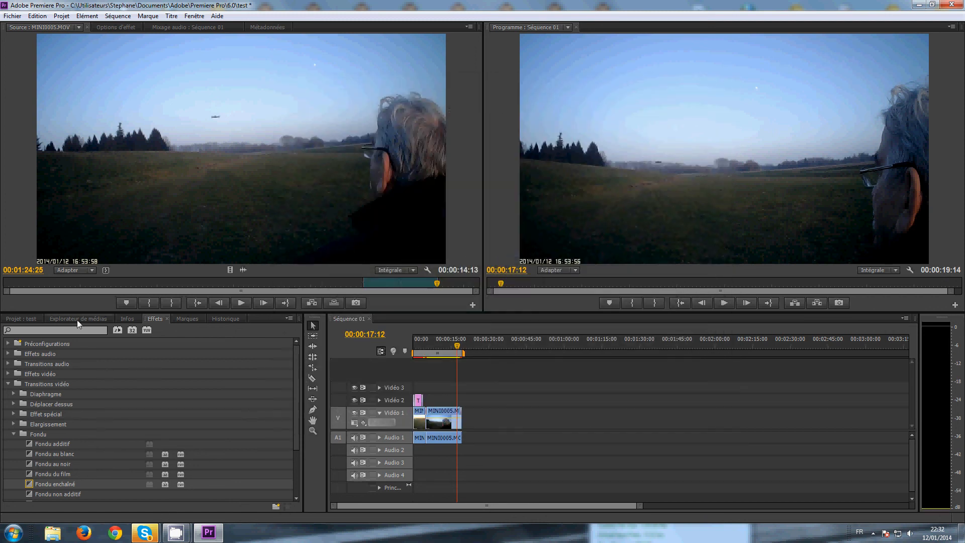
# Step: Place the Titre 02 clip on Video 2 so it ends with the sequence, and play from about 00:00:13:24 to check it
pyautogui.click(25, 318)
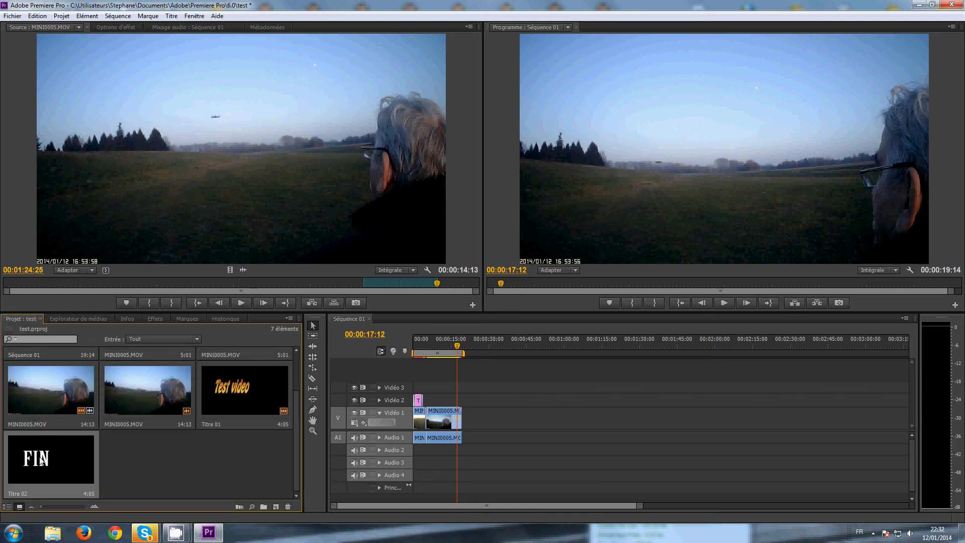
pyautogui.moveTo(42, 460); pyautogui.dragTo(457, 402)
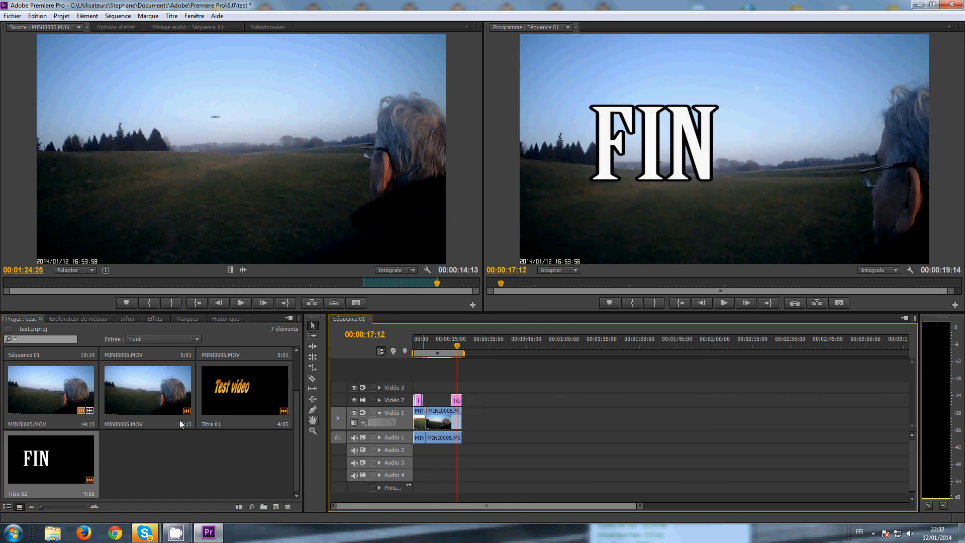
pyautogui.click(160, 319)
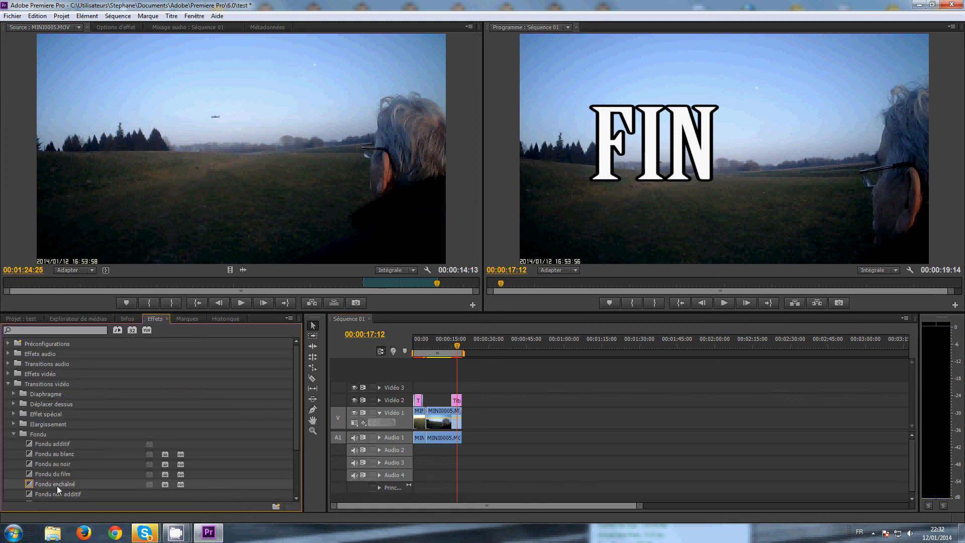
pyautogui.moveTo(56, 485); pyautogui.dragTo(83, 489)
pyautogui.click(459, 348)
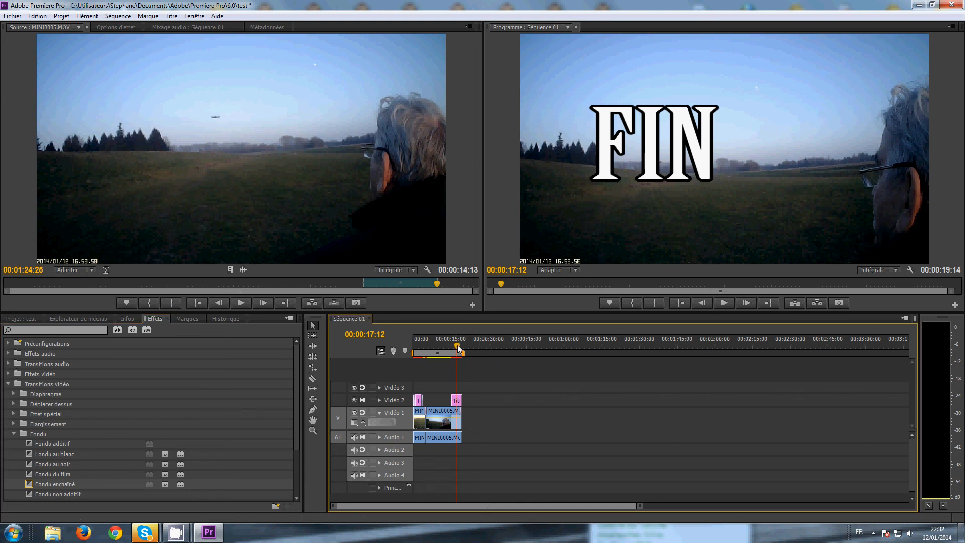
pyautogui.moveTo(458, 348); pyautogui.dragTo(448, 347)
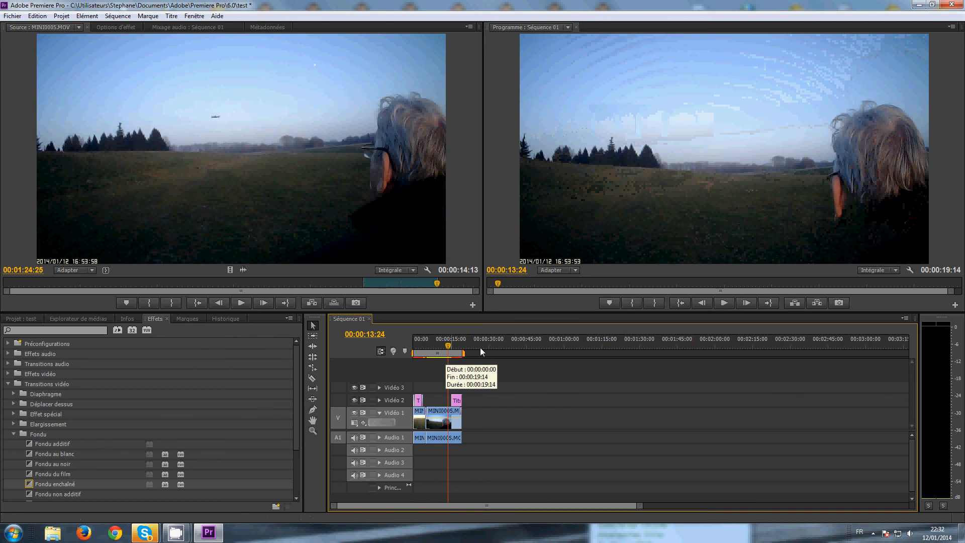
pyautogui.click(724, 302)
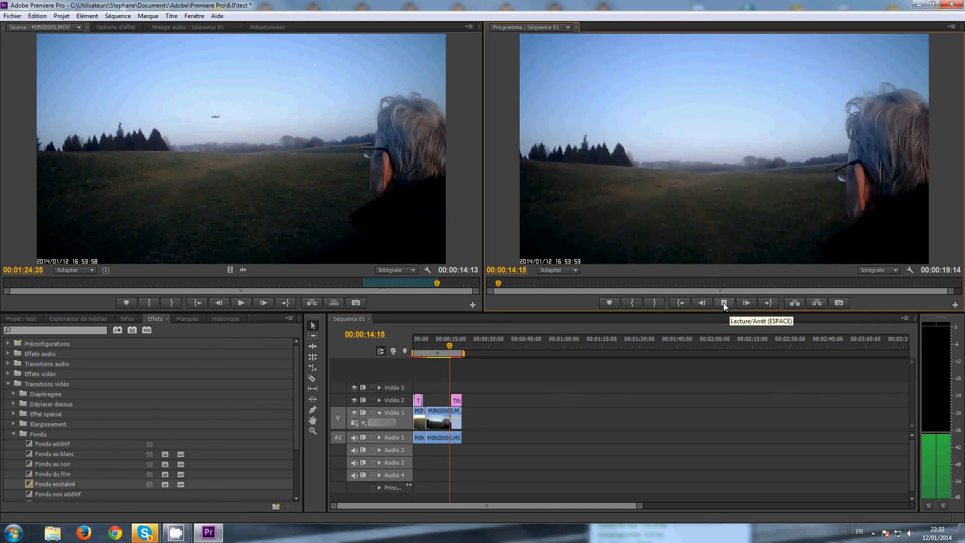
pyautogui.click(723, 302)
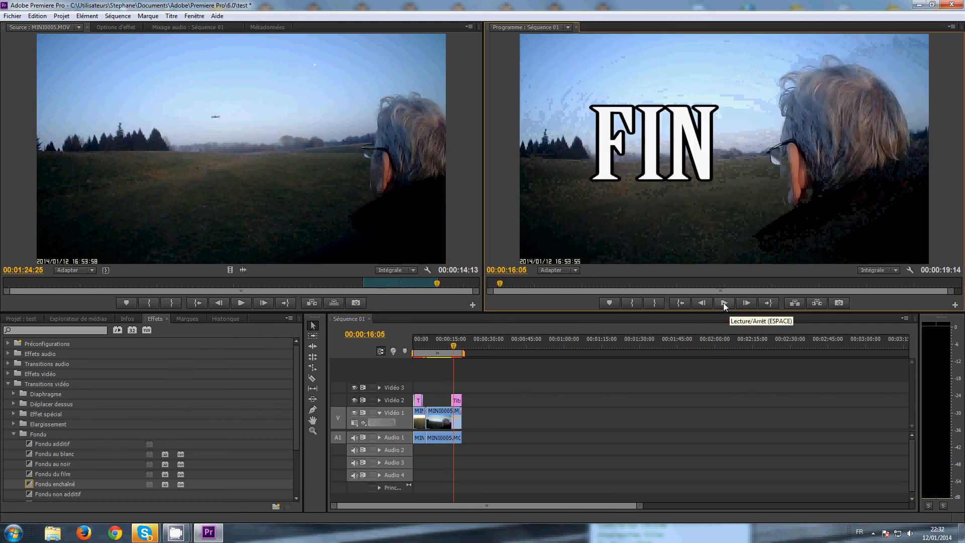
pyautogui.click(723, 302)
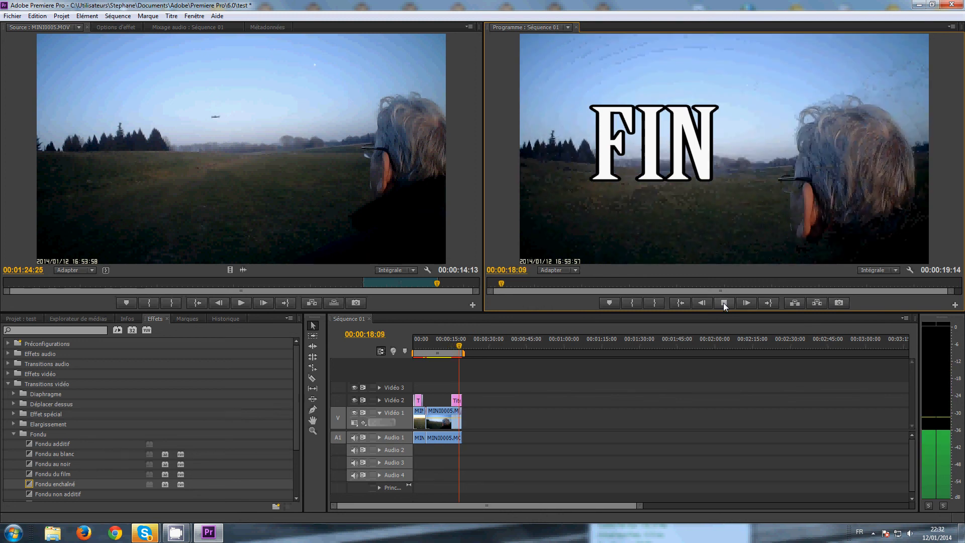
pyautogui.click(723, 302)
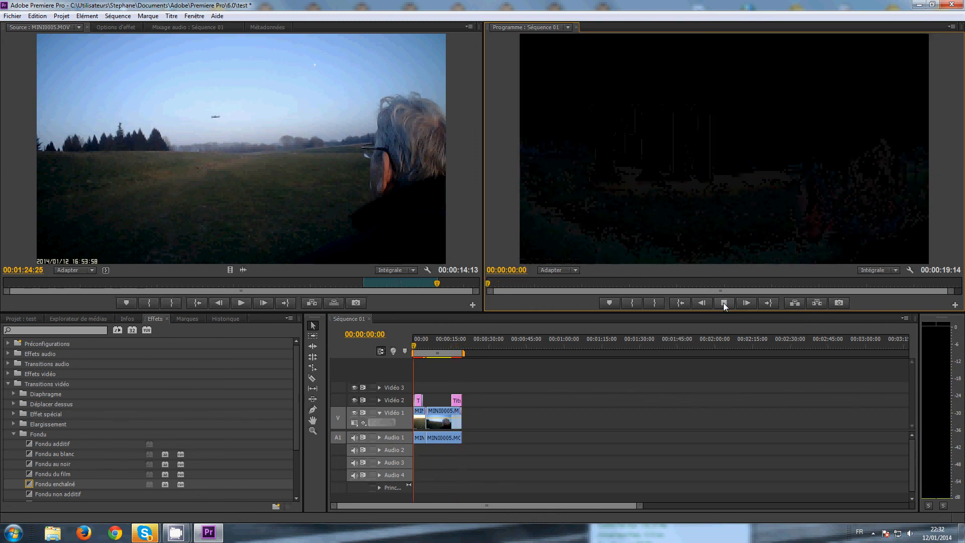
# Step: Apply Fondu enchaîné to the start and the end of the Titre 02 clip on Video 2
pyautogui.moveTo(420, 350); pyautogui.dragTo(459, 352)
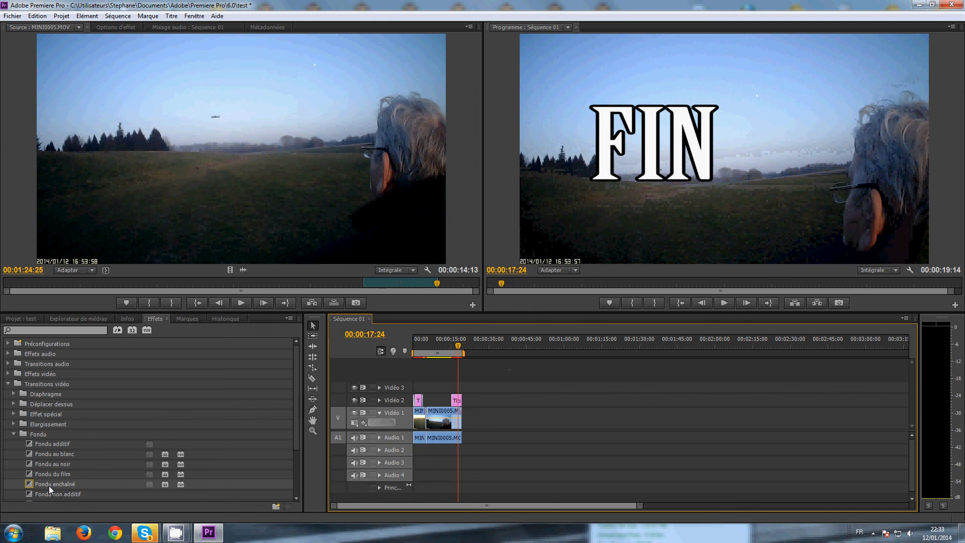
pyautogui.moveTo(49, 485); pyautogui.dragTo(457, 401)
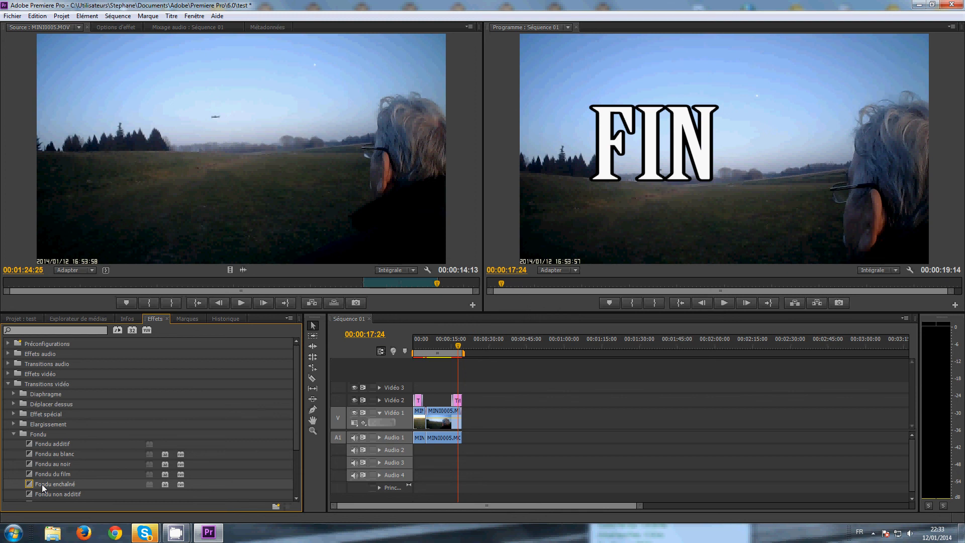
pyautogui.moveTo(41, 485); pyautogui.dragTo(458, 403)
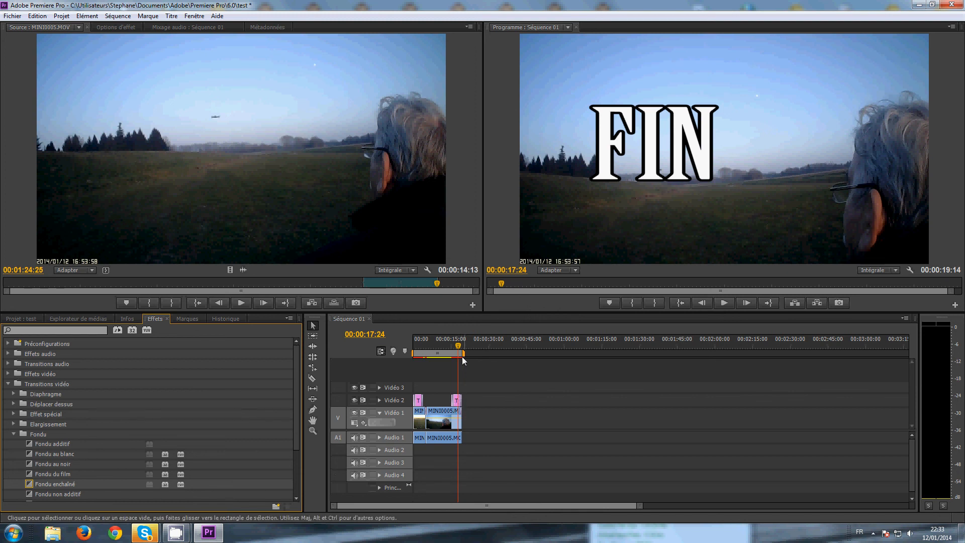
# Step: Play the sequence from about 00:00:14:06 to check the closing title's fades, and return the playhead to 00:00:00:06
pyautogui.moveTo(460, 352); pyautogui.dragTo(448, 352)
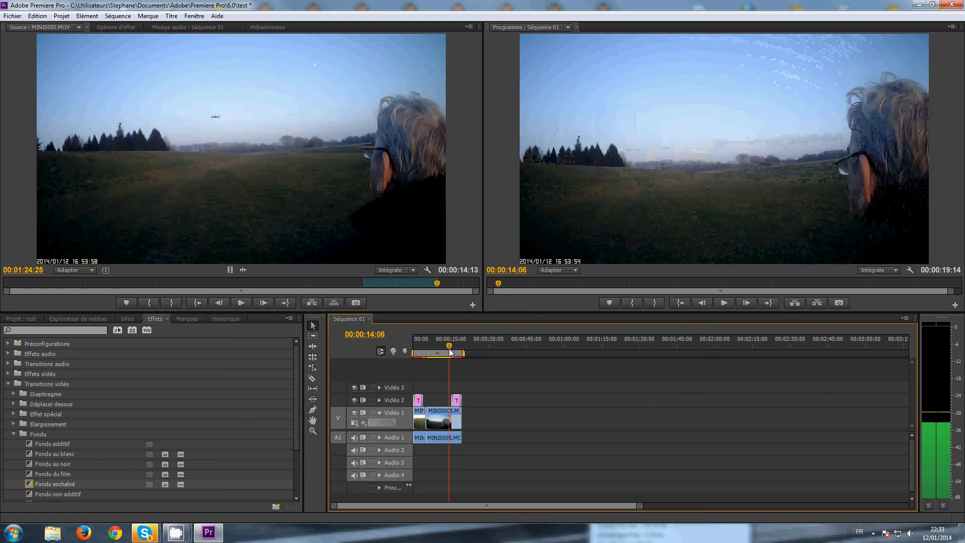
pyautogui.click(725, 302)
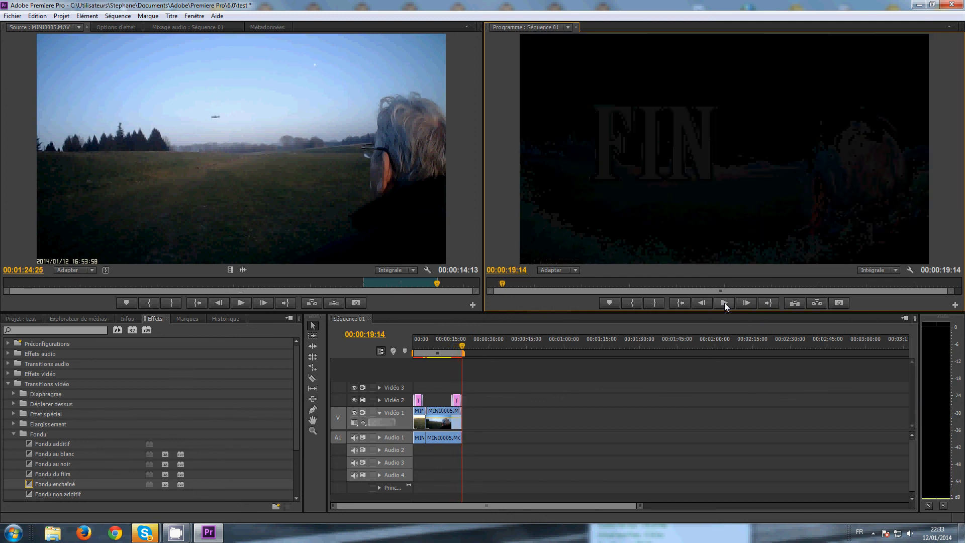
pyautogui.click(725, 303)
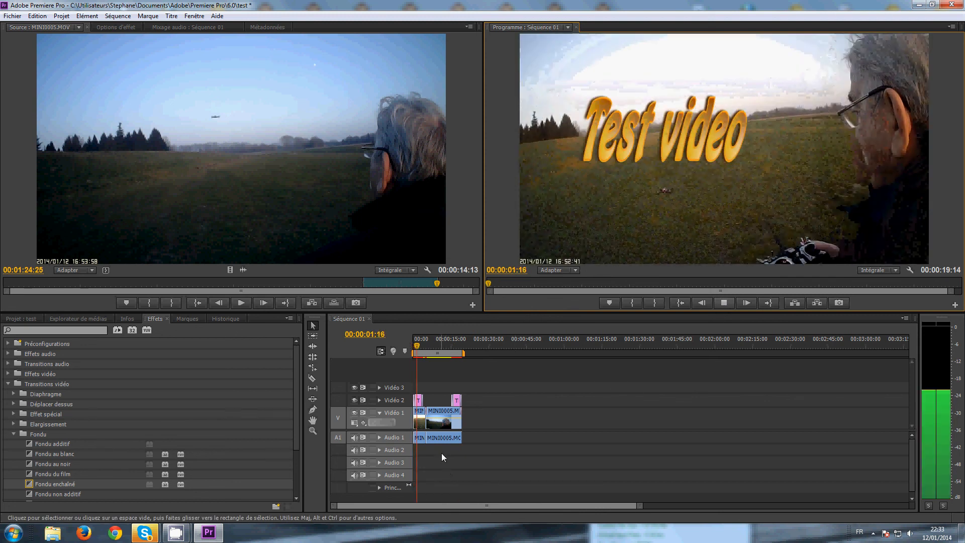
pyautogui.click(724, 301)
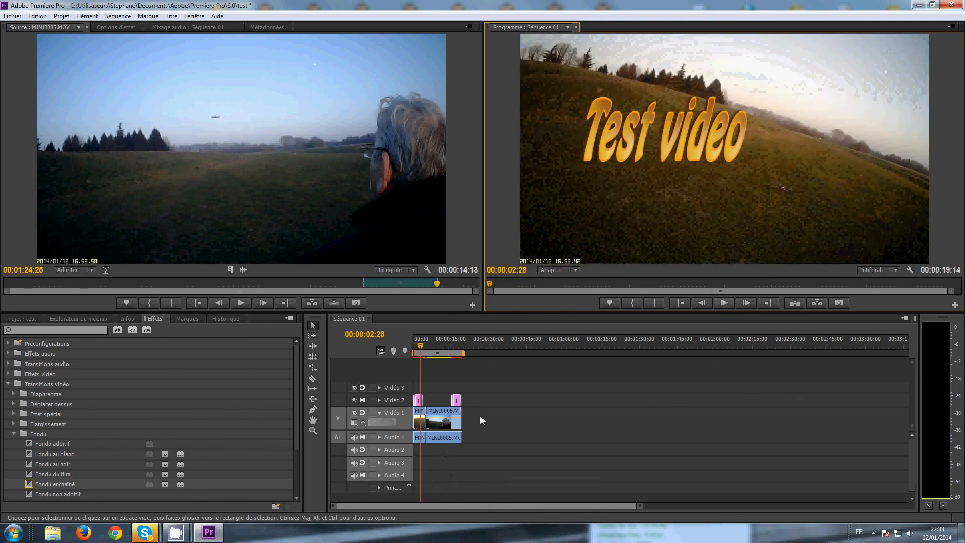
pyautogui.click(414, 347)
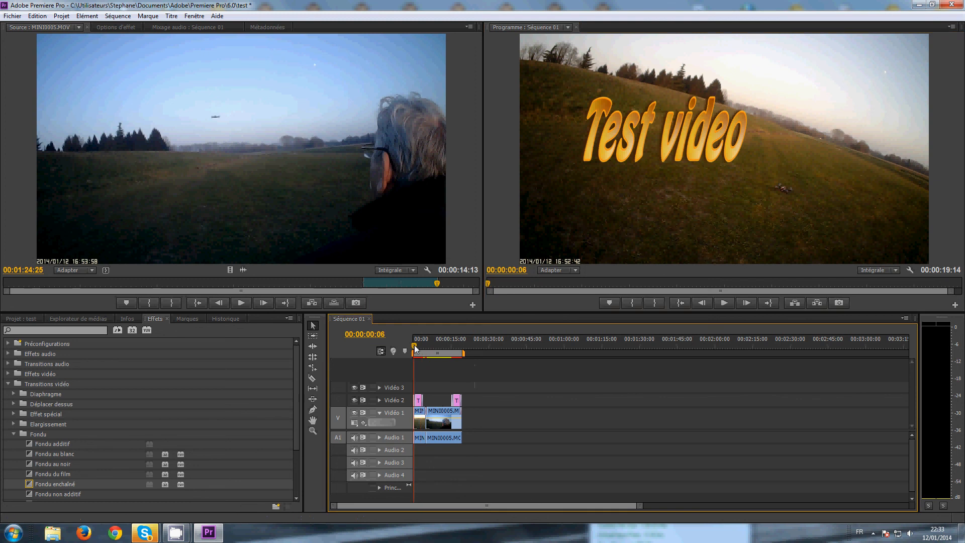
# Step: Place the music file "16 Space - Magic Fly" from the MP3 folder on Audio 2 at the start of the sequence
pyautogui.click(81, 319)
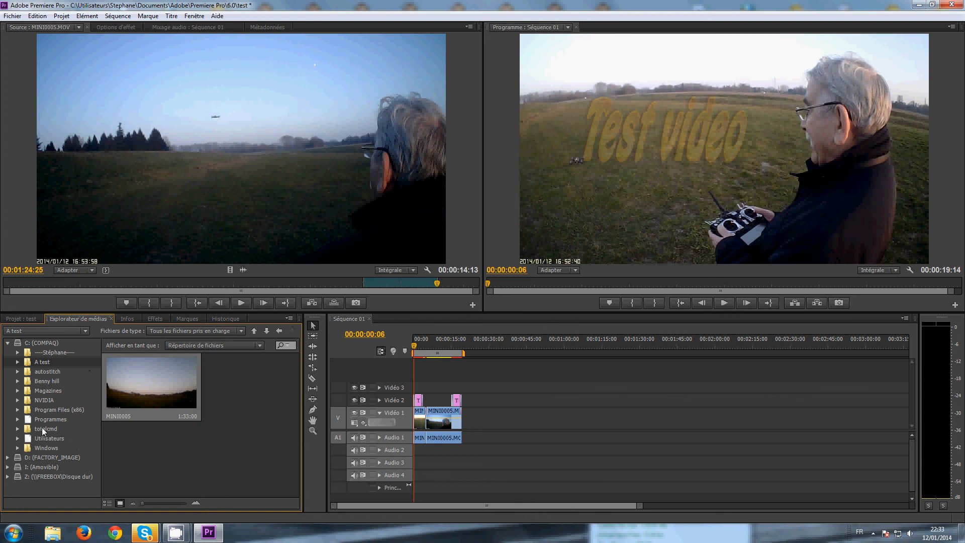
pyautogui.click(55, 354)
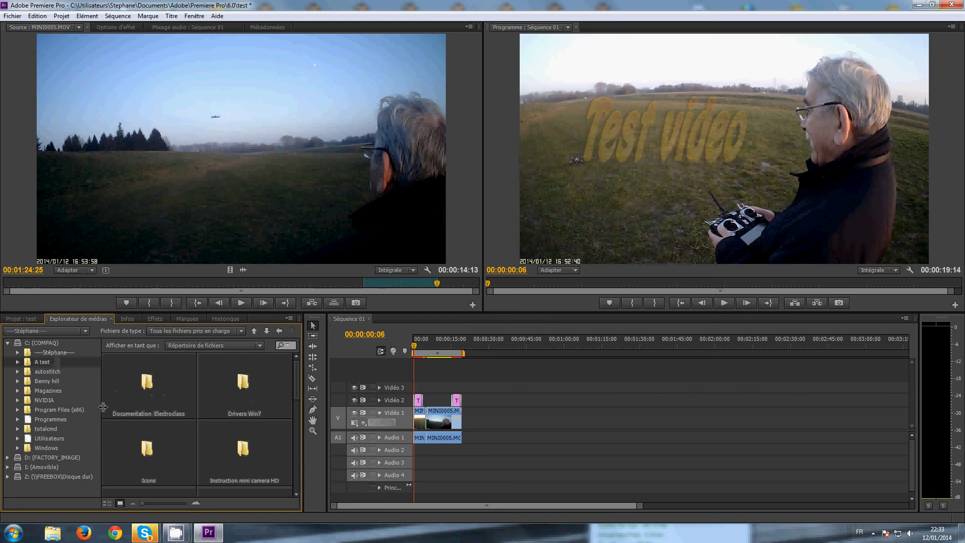
pyautogui.moveTo(296, 378); pyautogui.dragTo(295, 451)
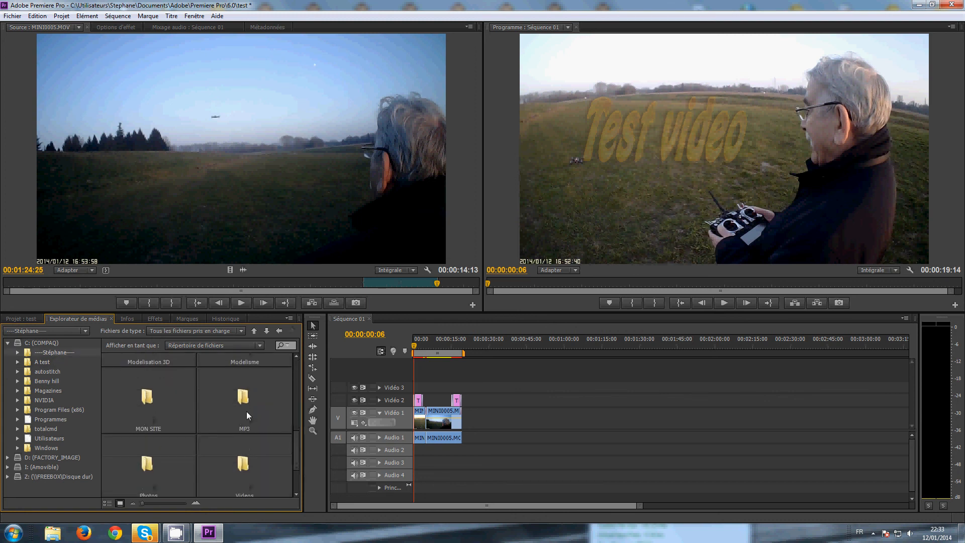
pyautogui.doubleClick(243, 401)
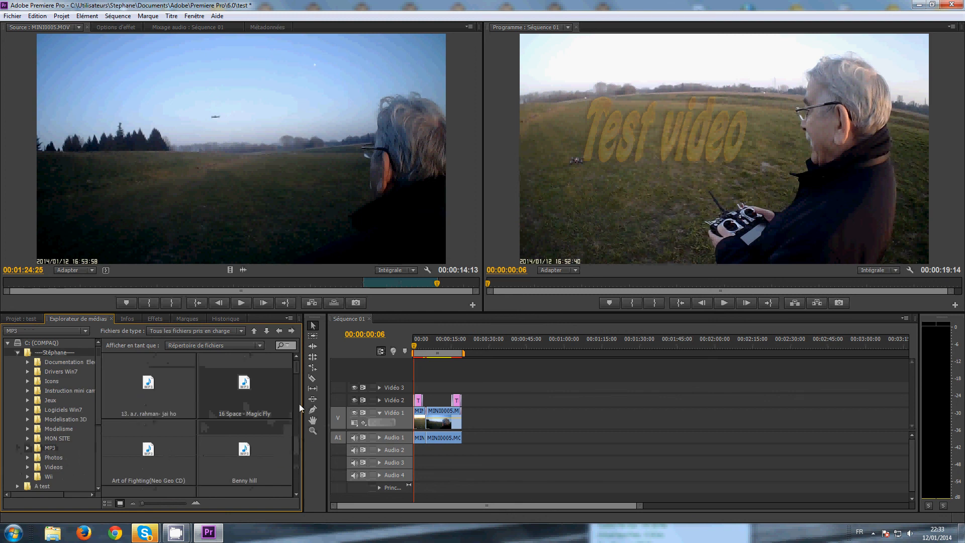
pyautogui.moveTo(297, 367); pyautogui.dragTo(297, 366)
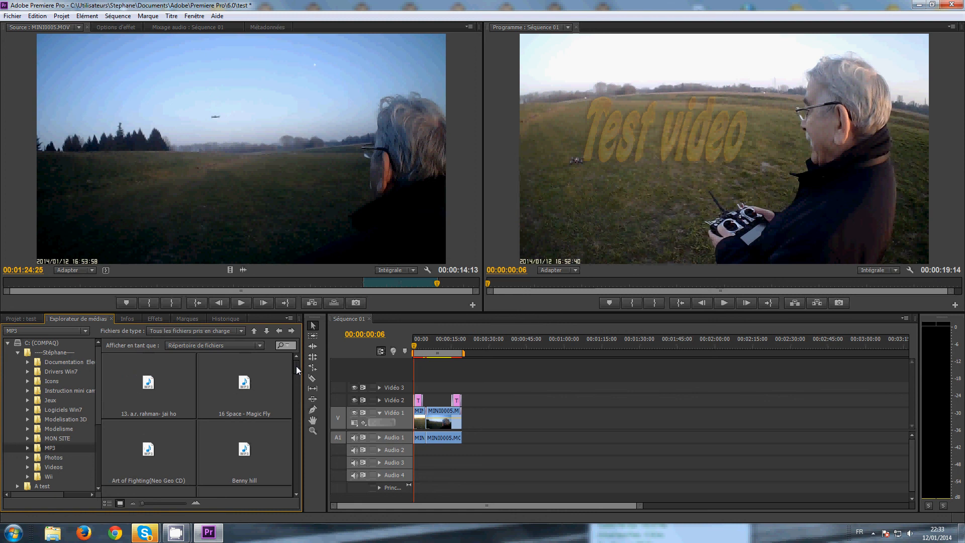
pyautogui.click(247, 386)
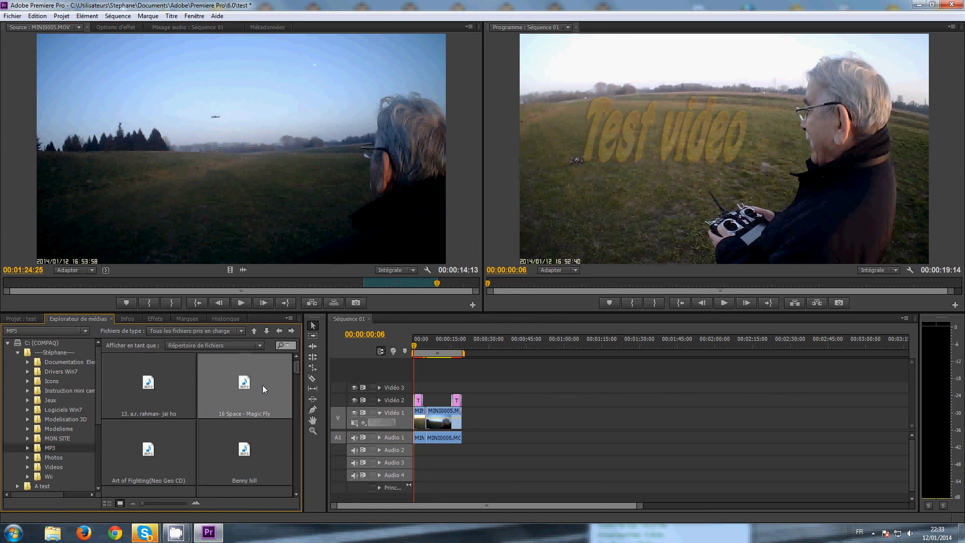
pyautogui.moveTo(323, 428); pyautogui.dragTo(416, 456)
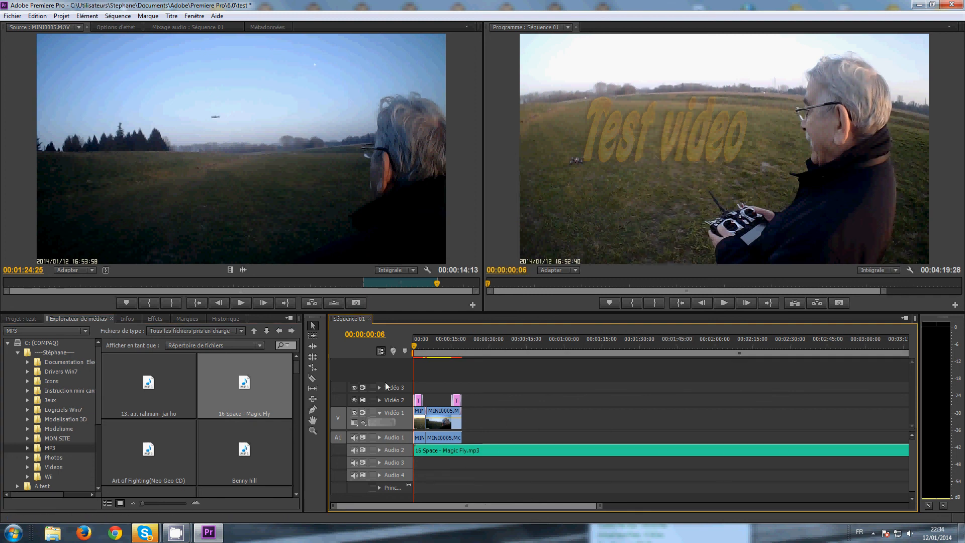
# Step: Cut the music clip on Audio 2 with the Razor tool where the video clips end
pyautogui.click(312, 380)
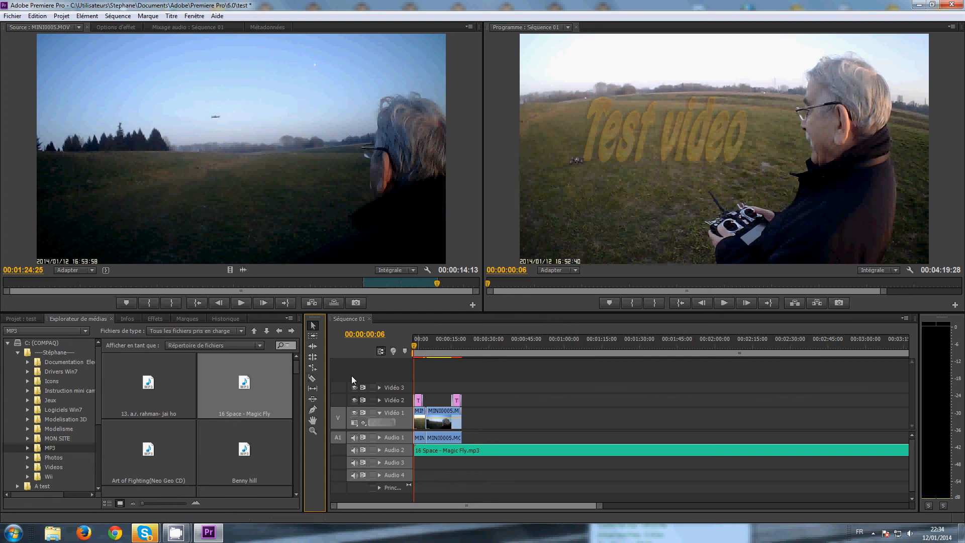
pyautogui.click(314, 380)
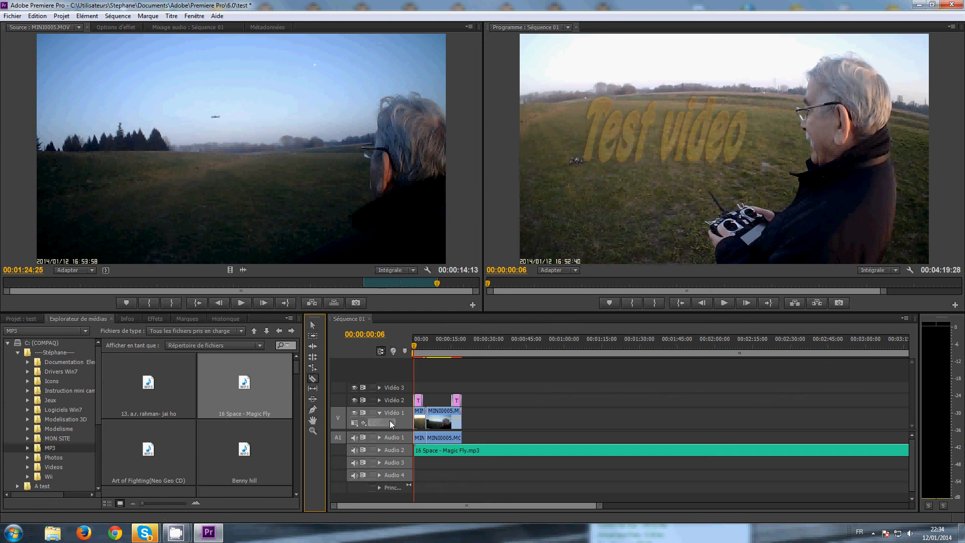
pyautogui.click(462, 450)
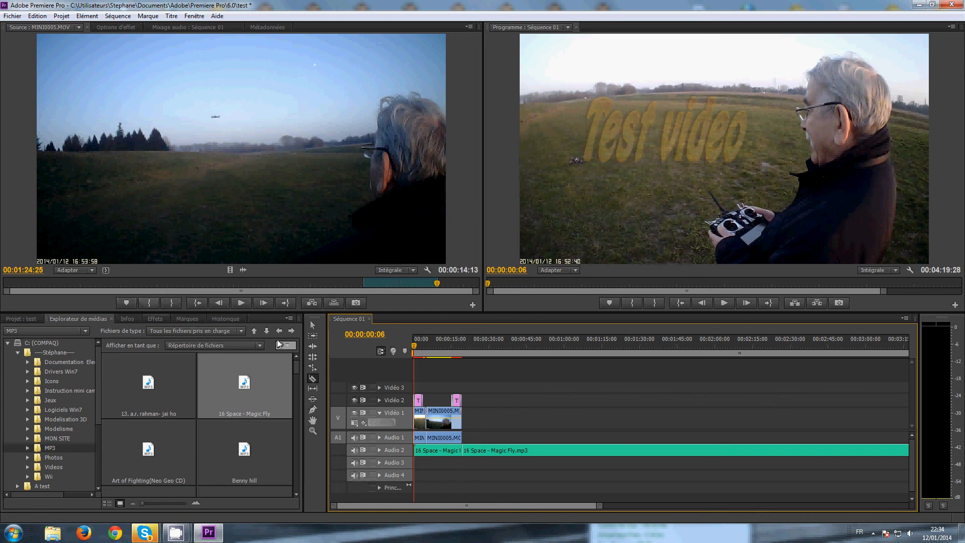
# Step: Delete the leftover part of the music clip beyond the video's end on Audio 2 and return the playhead to 00:00:00:00
pyautogui.click(312, 325)
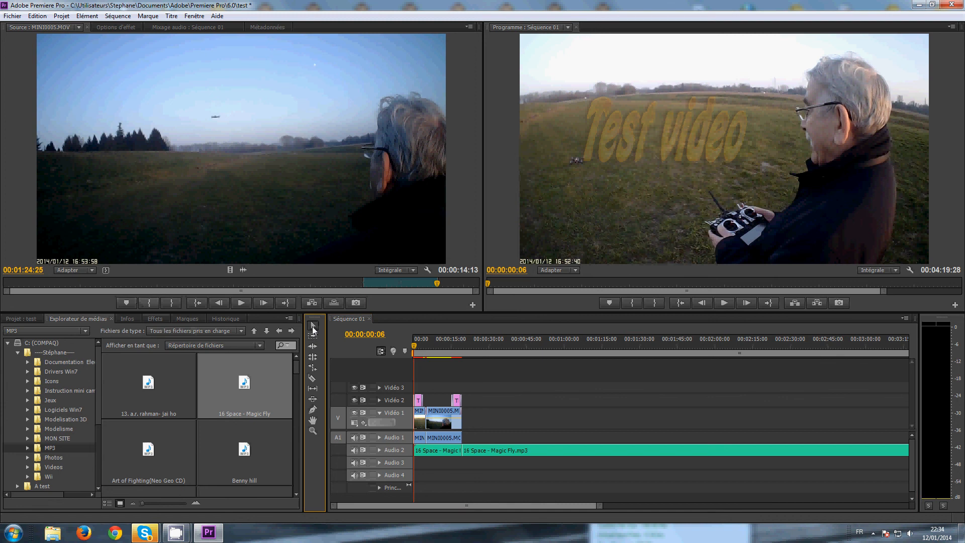
pyautogui.click(571, 452)
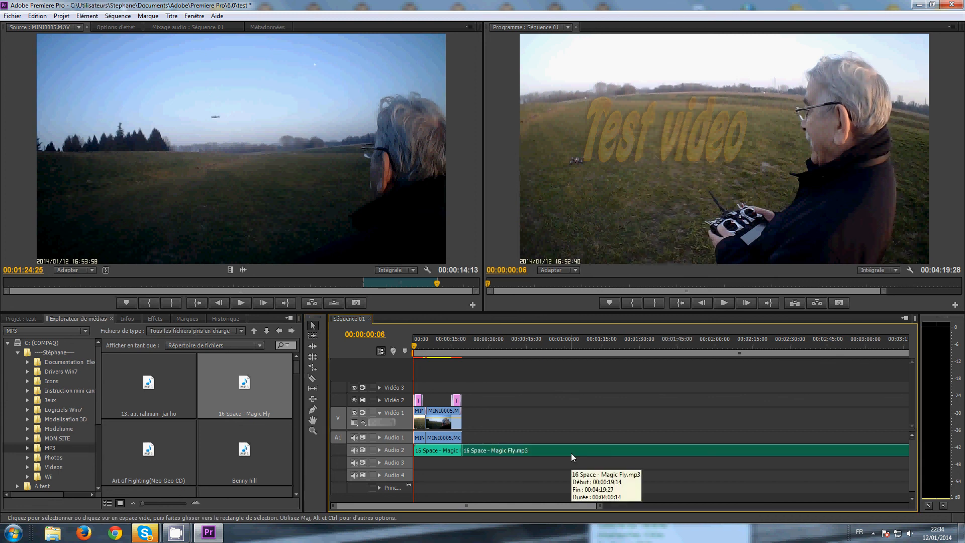
pyautogui.rightClick(569, 451)
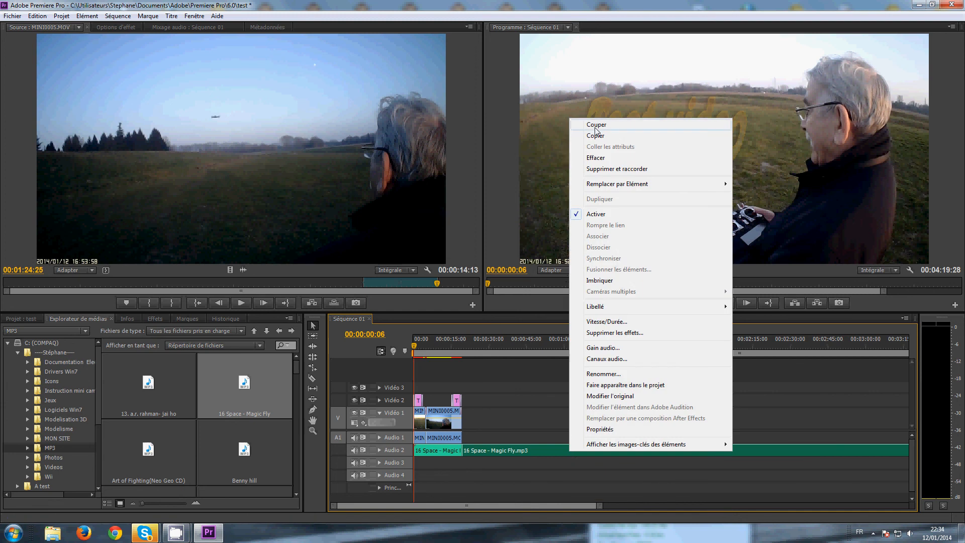
pyautogui.click(596, 158)
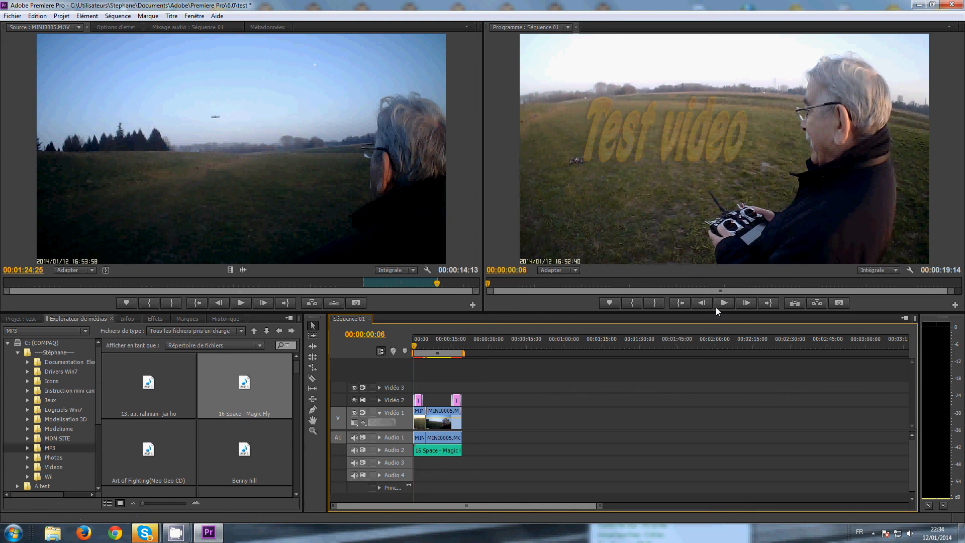
pyautogui.click(414, 347)
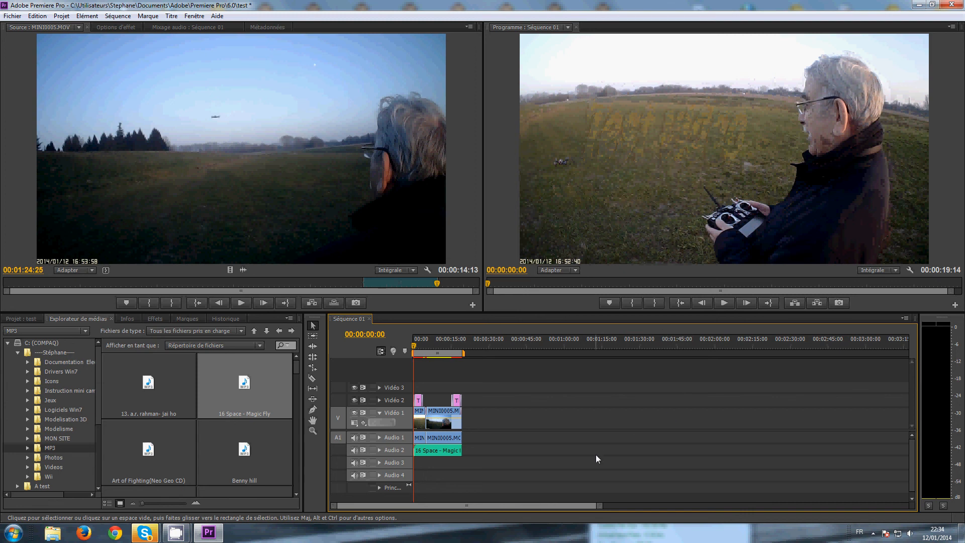
pyautogui.moveTo(159, 535)
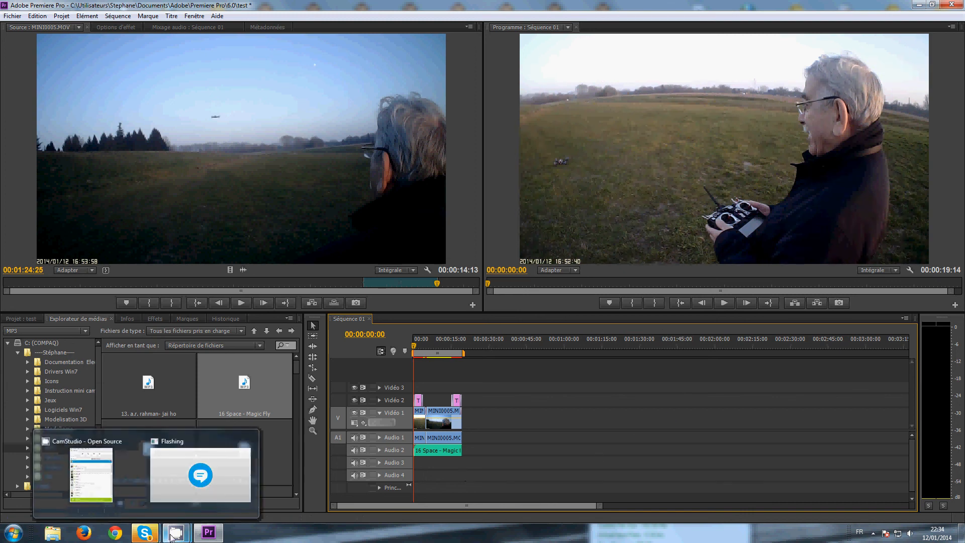
pyautogui.click(233, 503)
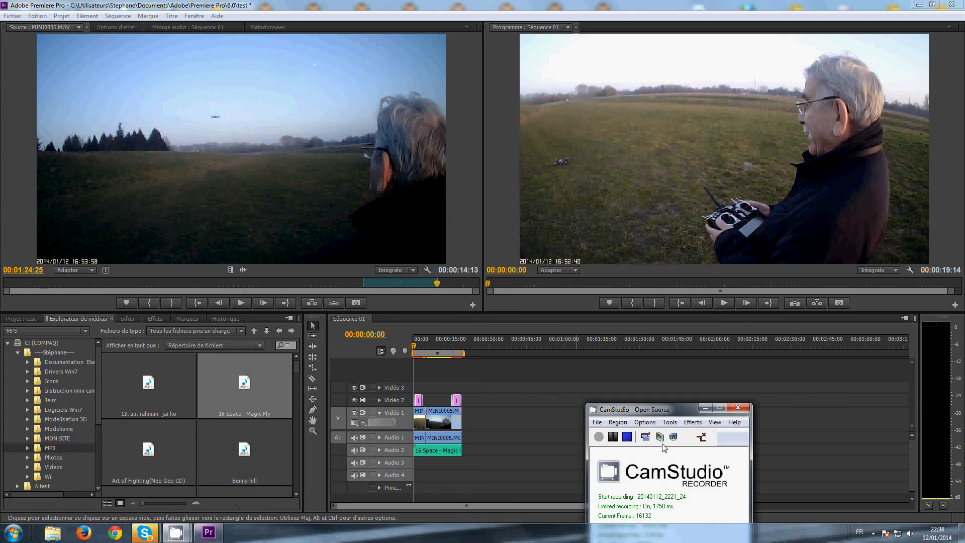